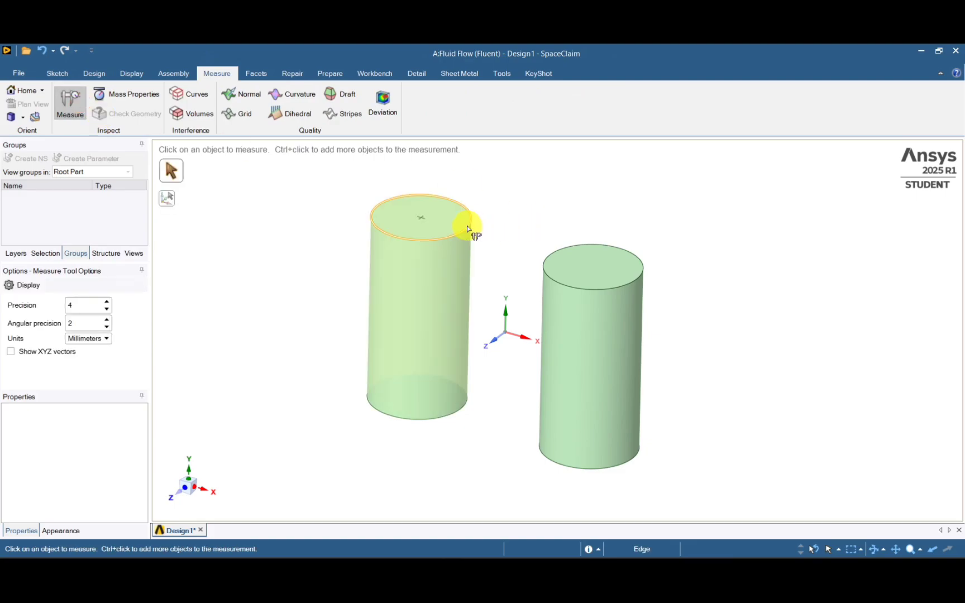
# Measure the diameter of the top circular edge on each of the two cylinders.
pyautogui.click(468, 226)
pyautogui.click(666, 190)
pyautogui.click(640, 281)
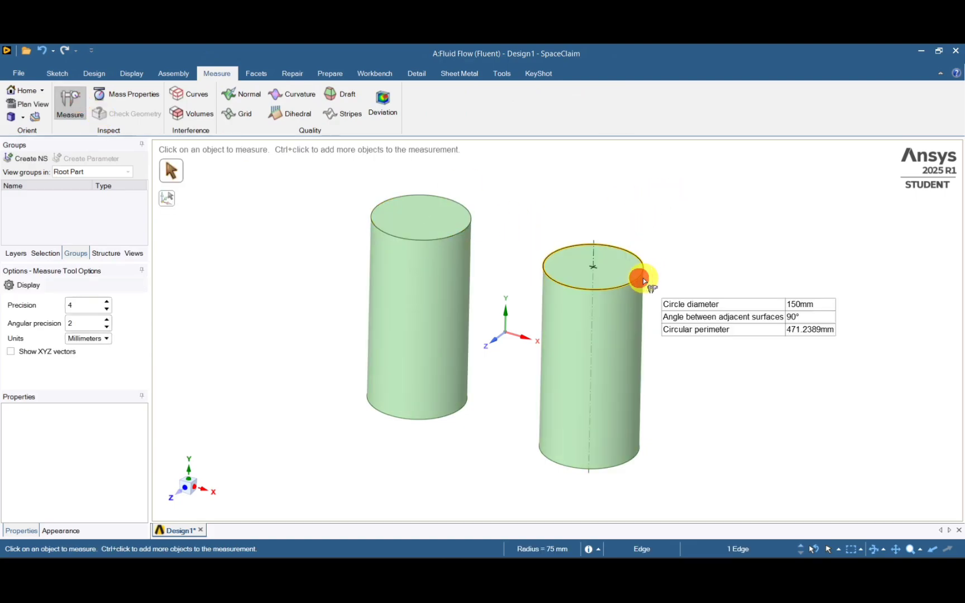
pyautogui.click(780, 237)
# Measure the distance between the centre points of the two cylinders' top faces and return to plain selection.
pyautogui.click(593, 266)
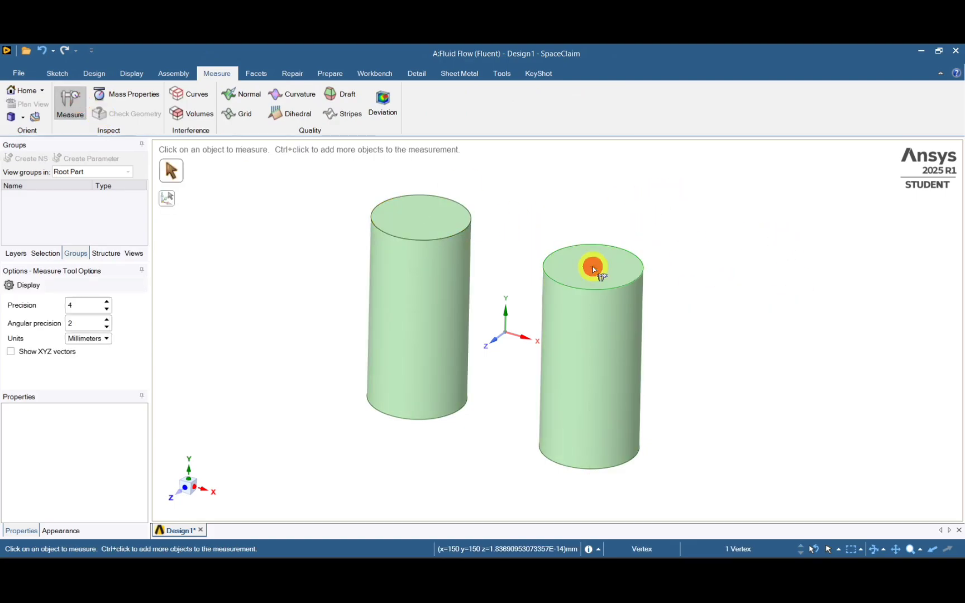
pyautogui.keyDown('ctrl'); pyautogui.click(421, 218); pyautogui.keyUp('ctrl')
pyautogui.click(895, 291)
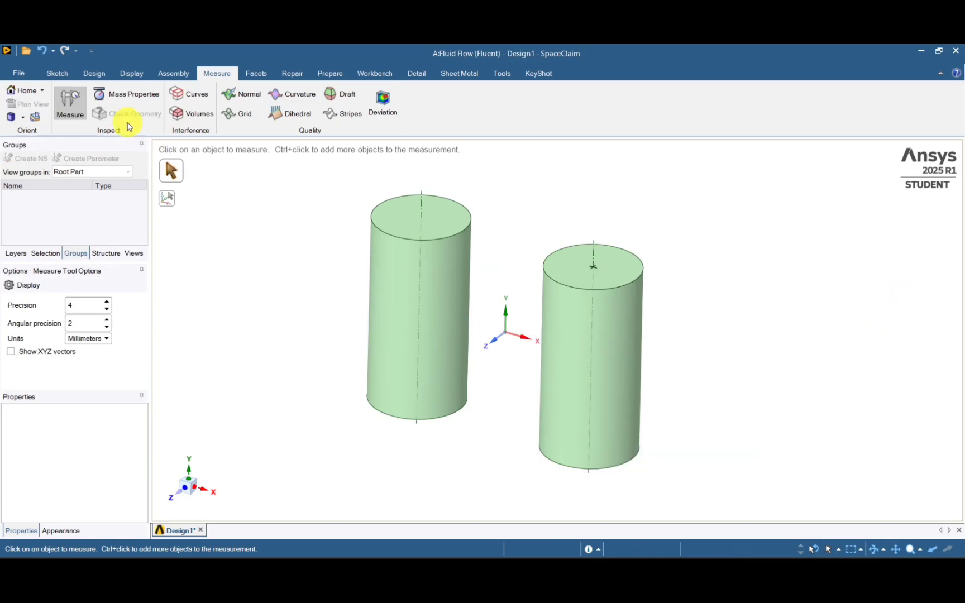
pyautogui.click(57, 73)
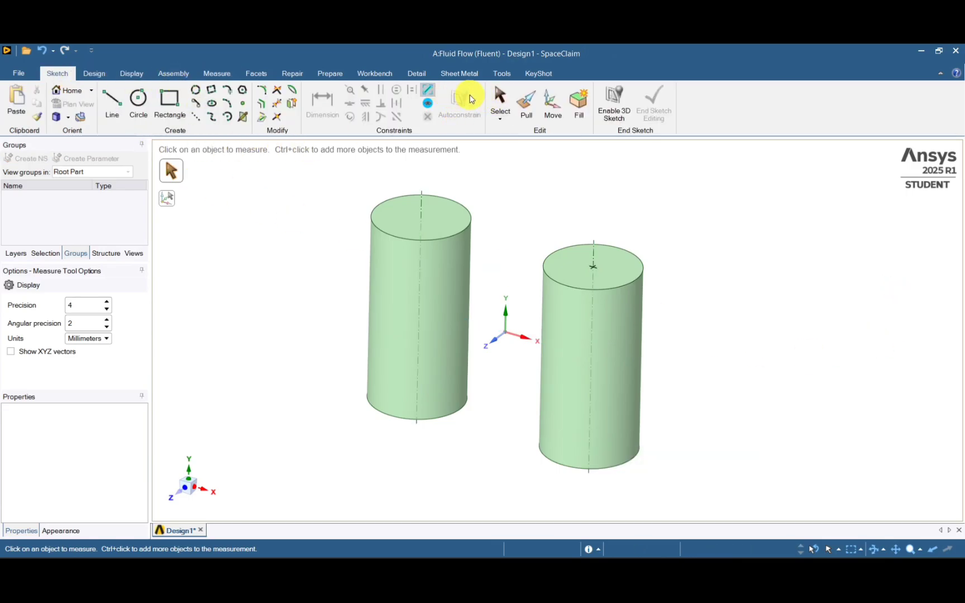
pyautogui.click(501, 99)
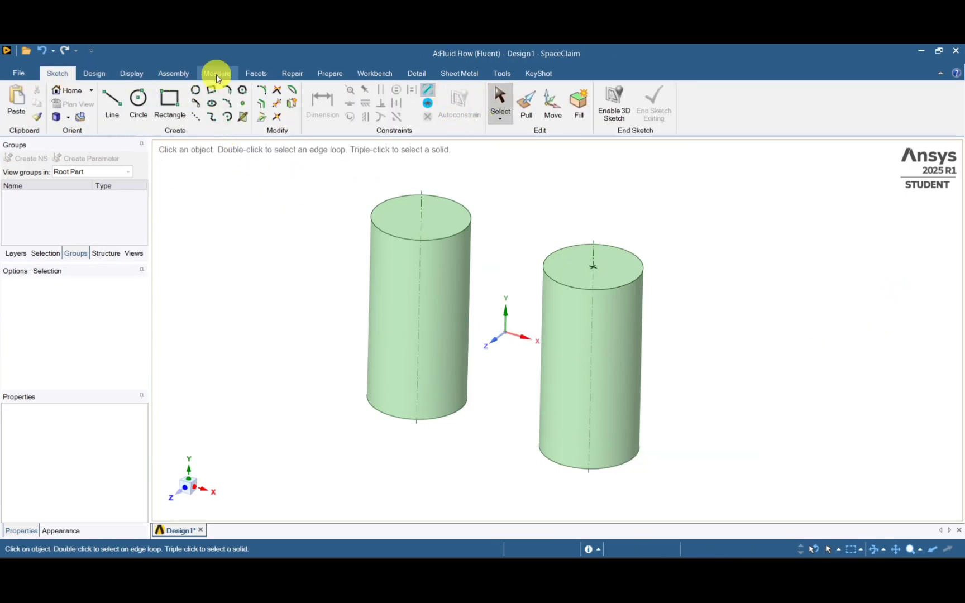
# Create a box enclosure around both cylinders with symmetric cushions of 800 mm along Z and 150 mm along X.
pyautogui.click(335, 74)
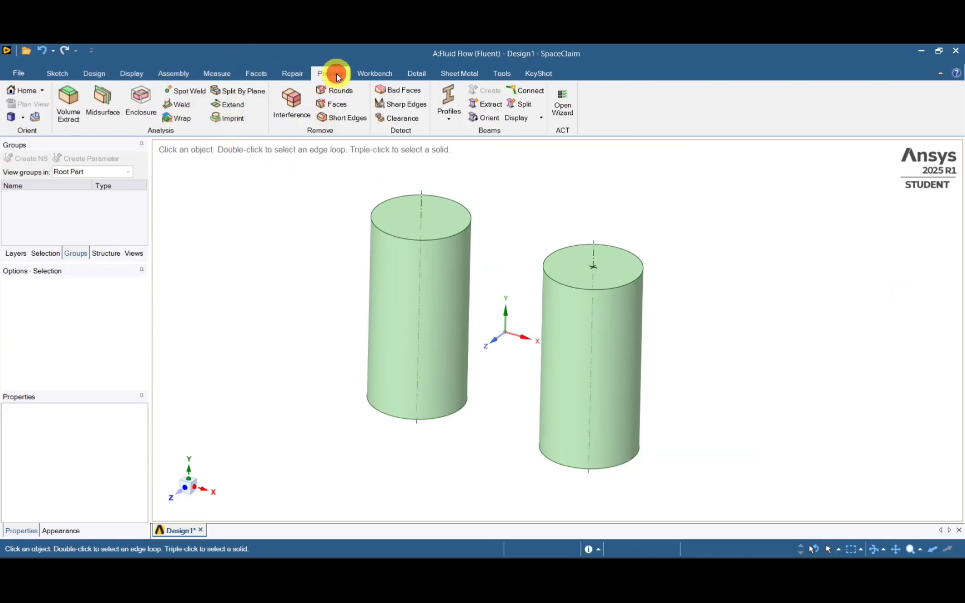
pyautogui.click(137, 103)
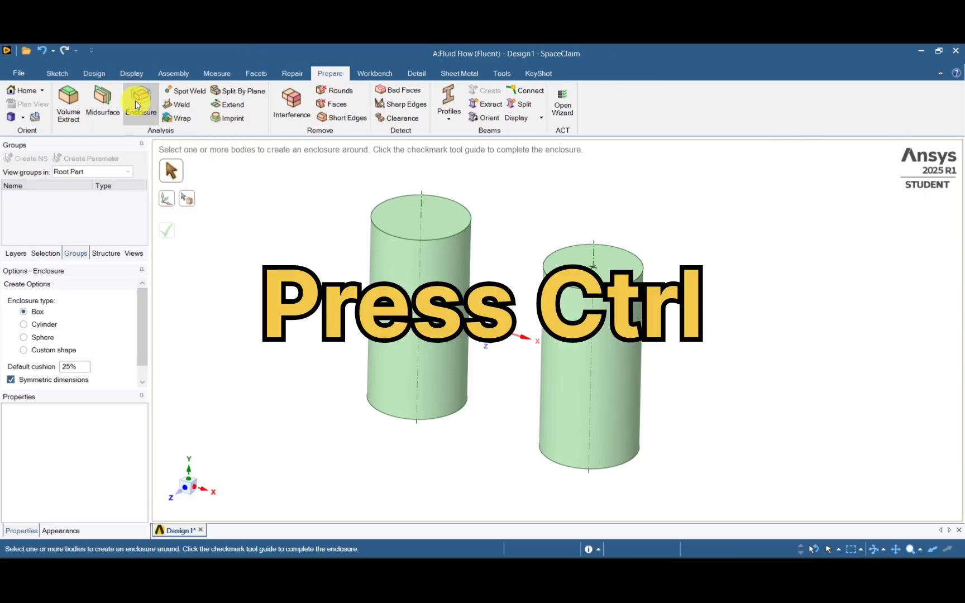
pyautogui.click(406, 282)
pyautogui.keyDown('ctrl'); pyautogui.click(597, 334); pyautogui.keyUp('ctrl')
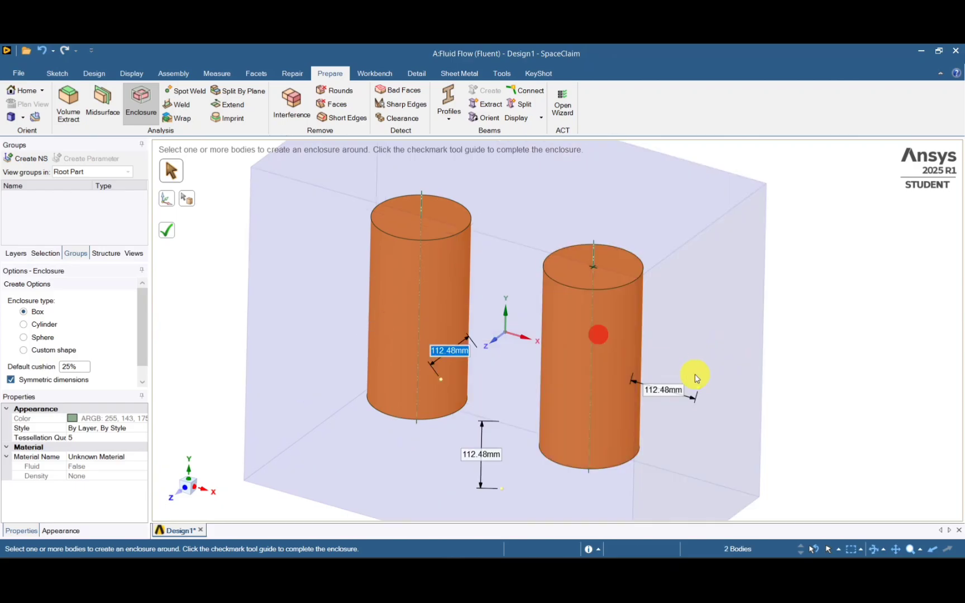
pyautogui.scroll(-3, 699, 345)
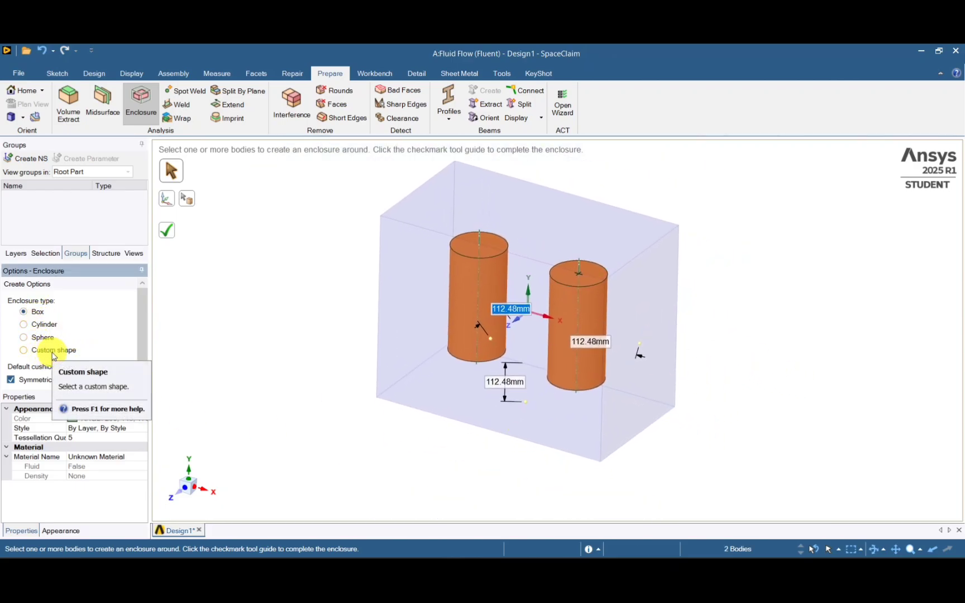
pyautogui.moveTo(765, 375); pyautogui.dragTo(748, 436, button='middle')
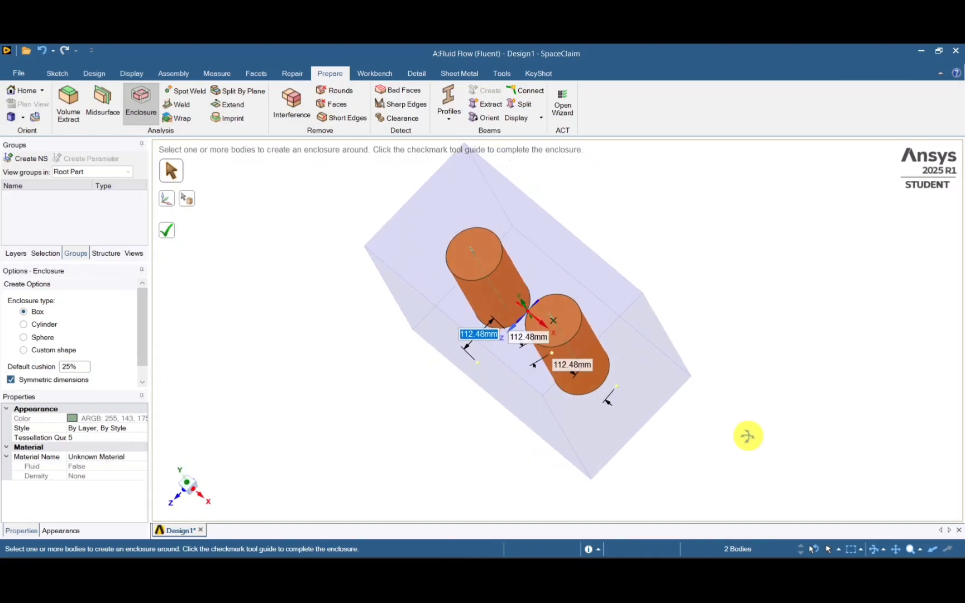
pyautogui.press('Tab')
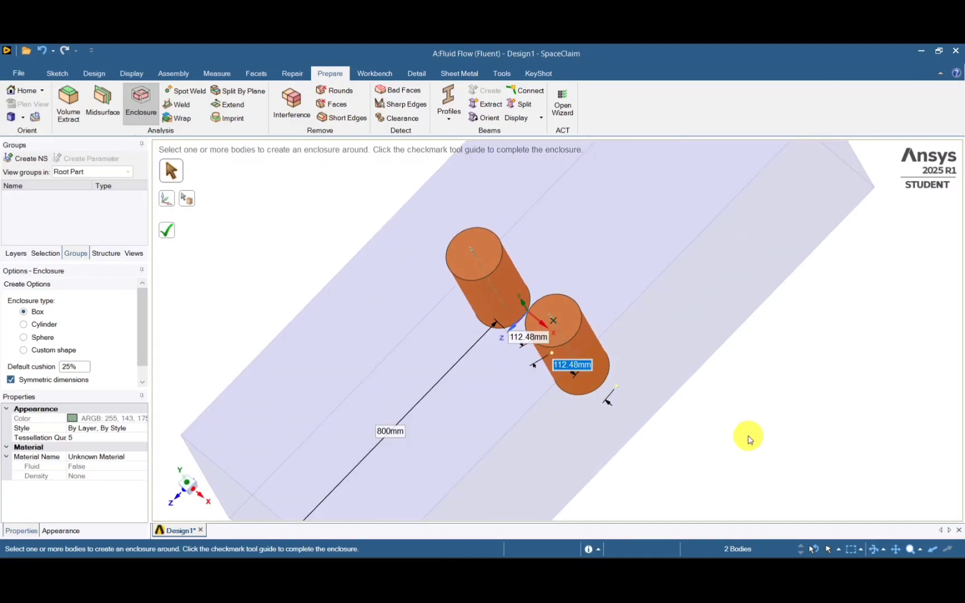
pyautogui.press('Return')
pyautogui.moveTo(748, 438); pyautogui.dragTo(733, 397, button='middle')
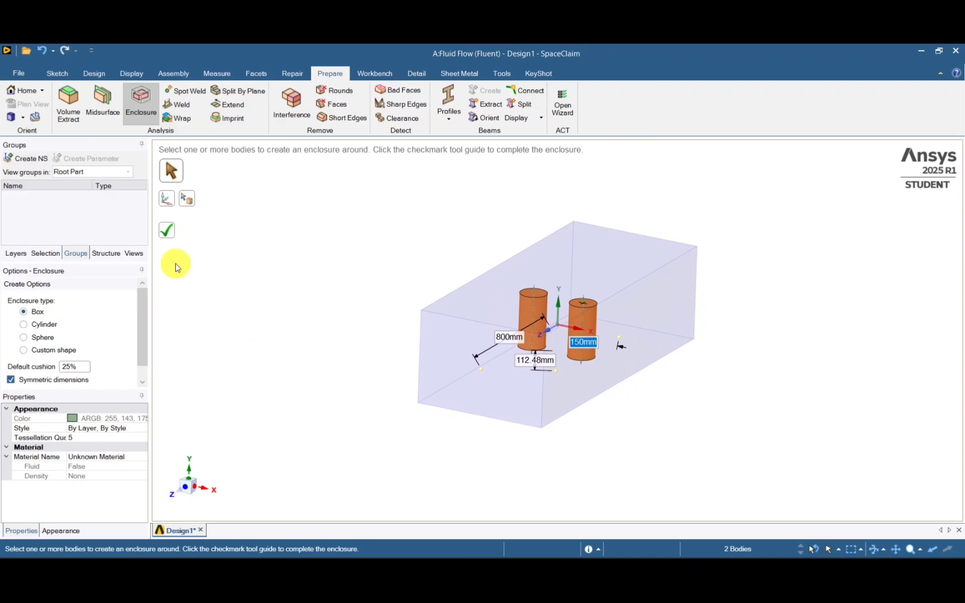
pyautogui.click(171, 236)
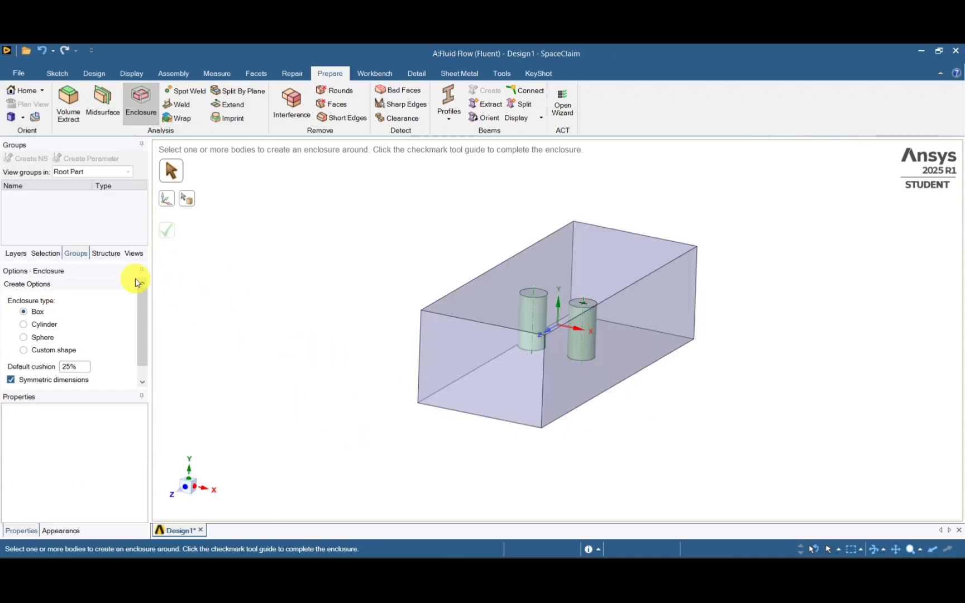
# Suppress both cylinder solids for physics, leaving the enclosure active.
pyautogui.click(98, 256)
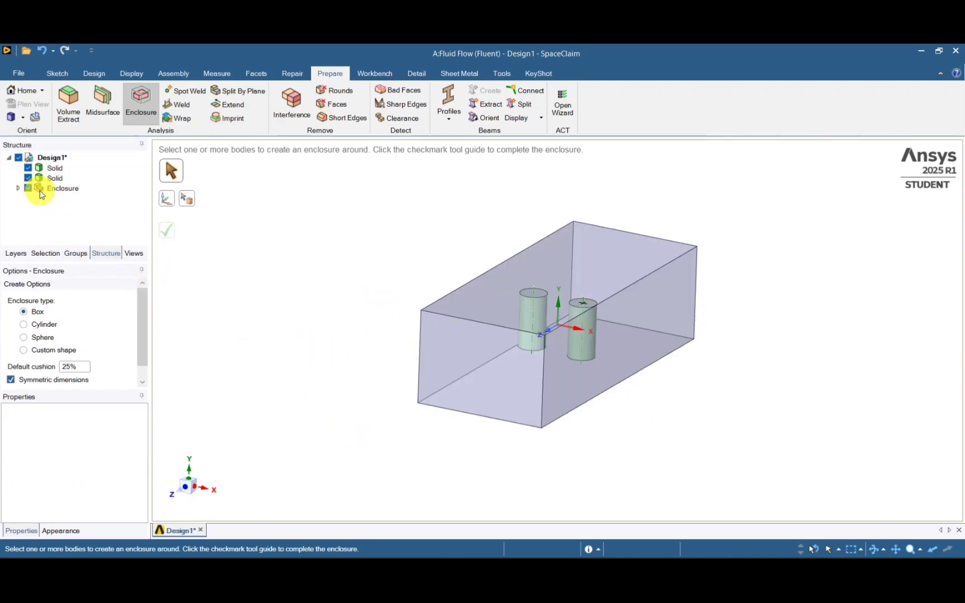
pyautogui.rightClick(54, 167)
pyautogui.click(92, 197)
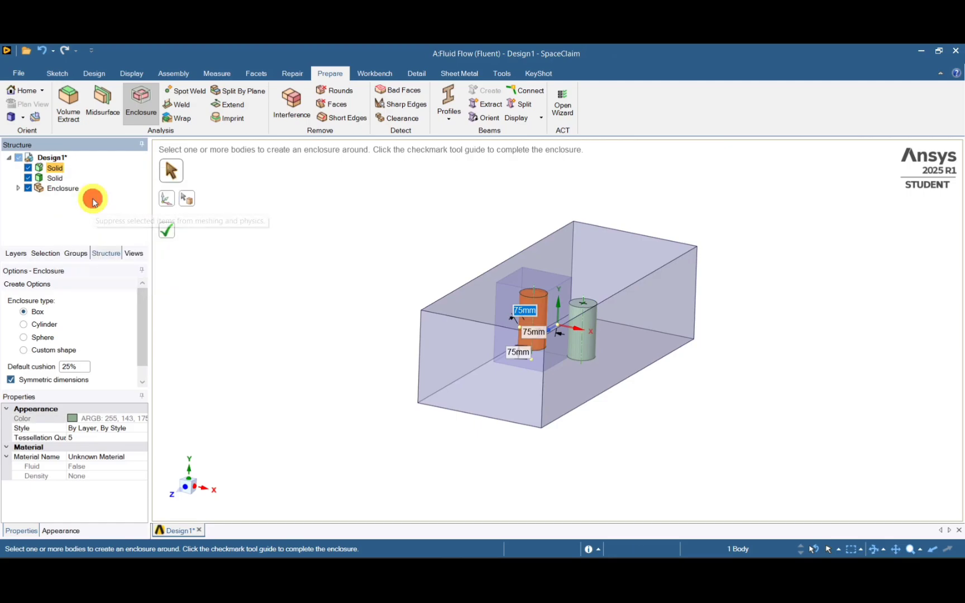
pyautogui.rightClick(55, 177)
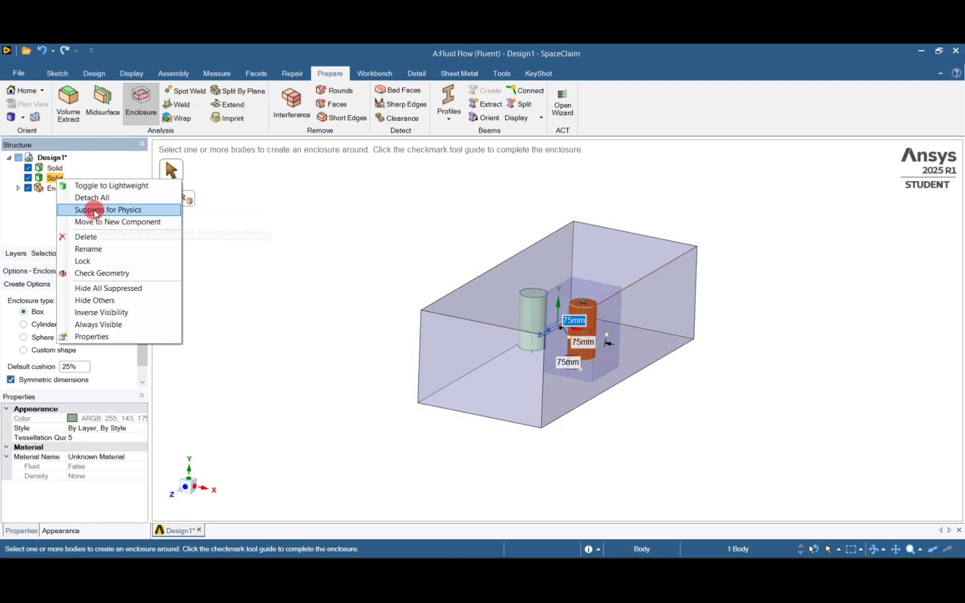
pyautogui.click(95, 210)
pyautogui.click(210, 263)
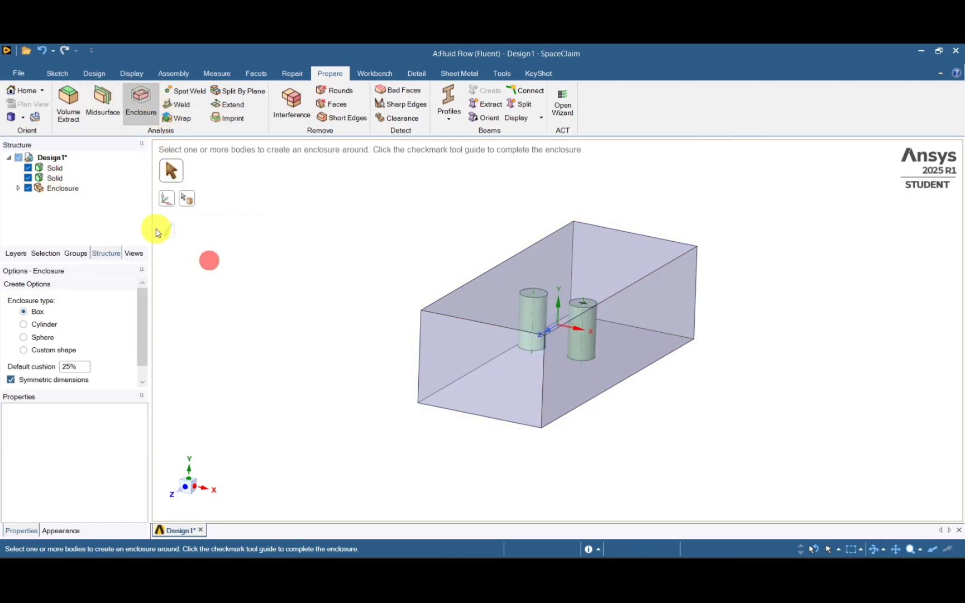
# Leave the Enclosure tool and hide both suppressed cylinder solids.
pyautogui.click(89, 74)
pyautogui.click(207, 98)
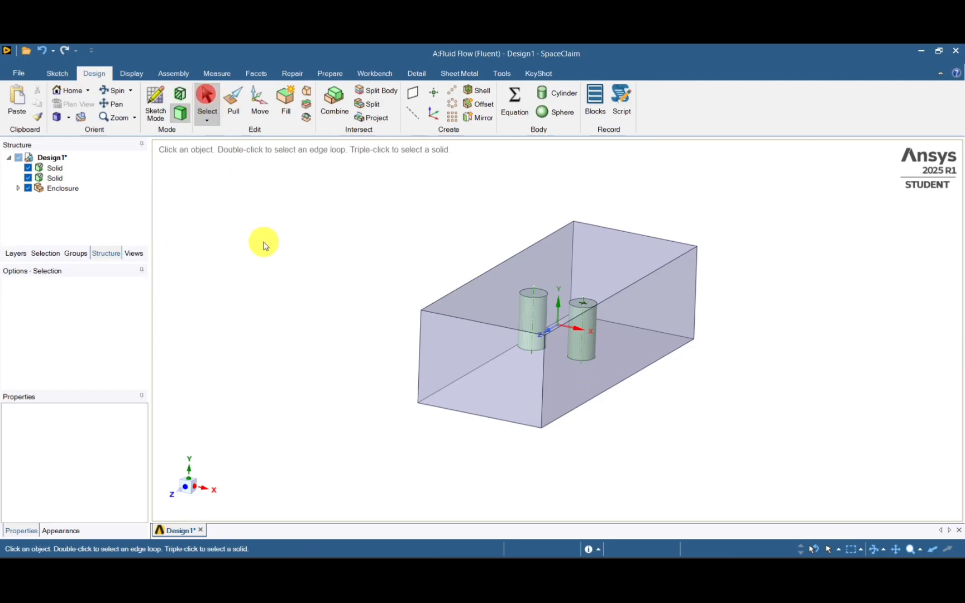
pyautogui.click(28, 168)
pyautogui.click(29, 179)
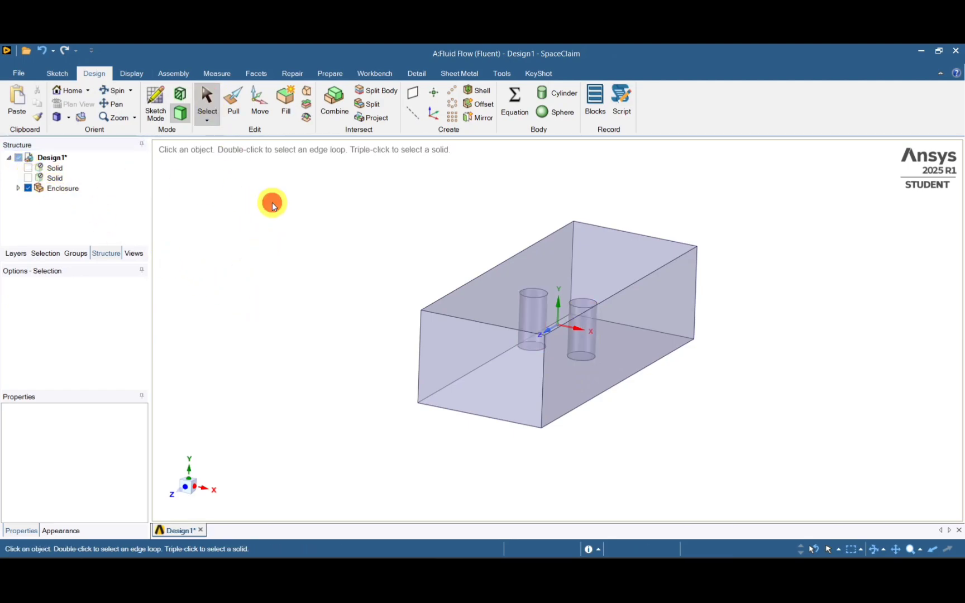
# Create a named selection called Inlet from the enclosure's end face on the positive Z side.
pyautogui.moveTo(391, 435)
pyautogui.mouseDown(button='middle')
pyautogui.moveTo(414, 401)
pyautogui.moveTo(396, 438)
pyautogui.mouseUp(button='middle')
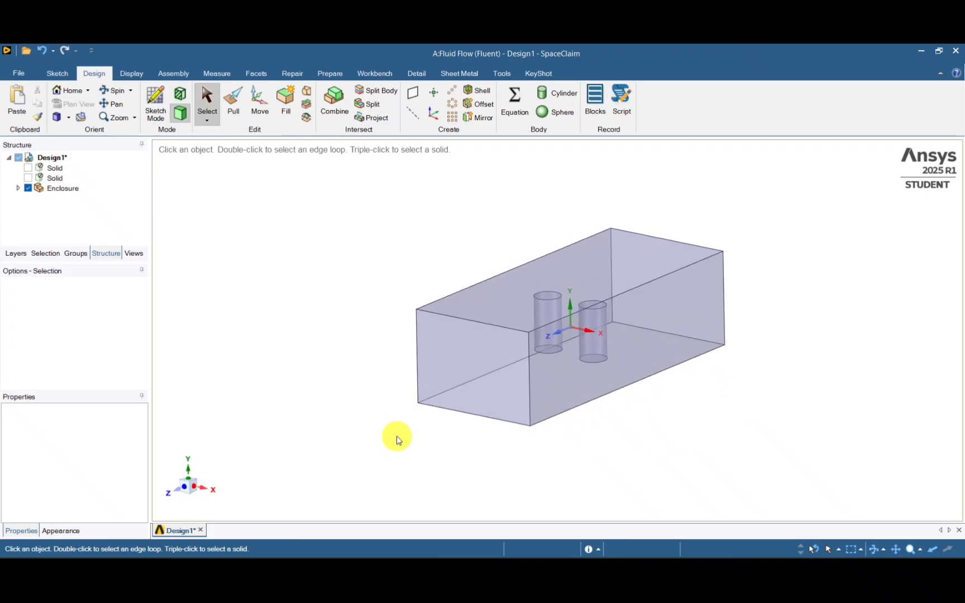
pyautogui.keyDown('ctrl'); pyautogui.moveTo(515, 472); pyautogui.dragTo(494, 481, button='middle'); pyautogui.keyUp('ctrl')
pyautogui.click(441, 400)
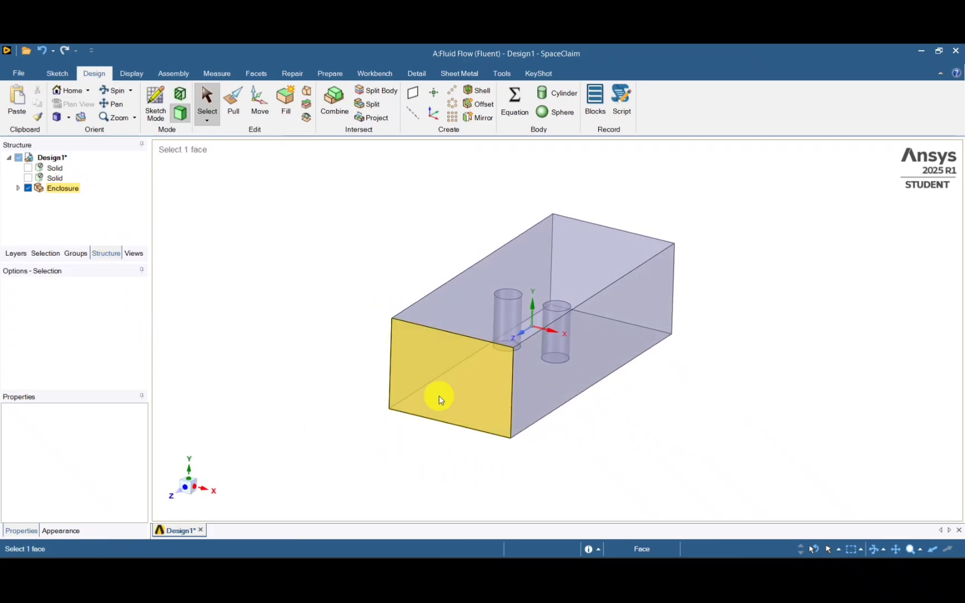
pyautogui.click(437, 373)
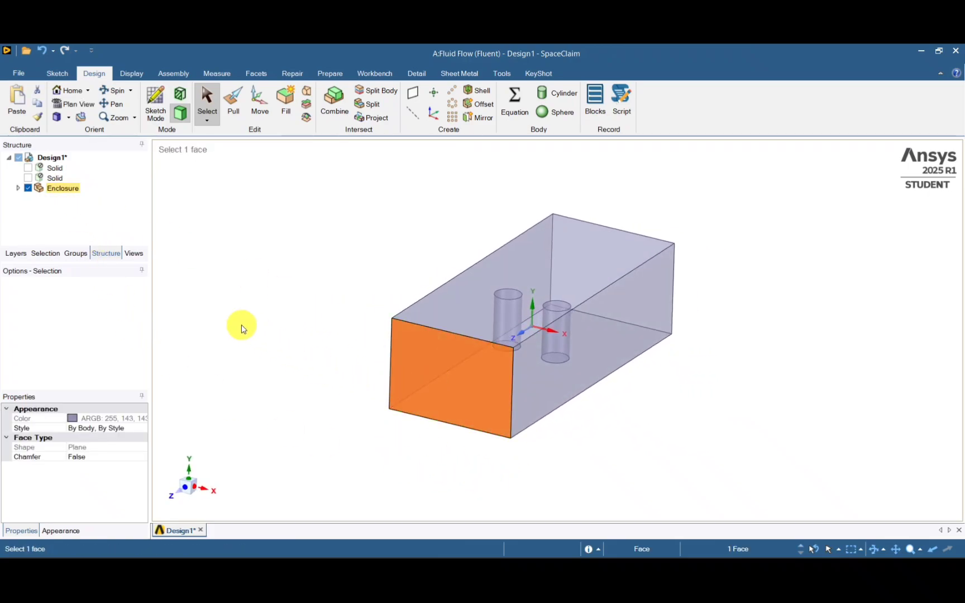
pyautogui.click(75, 253)
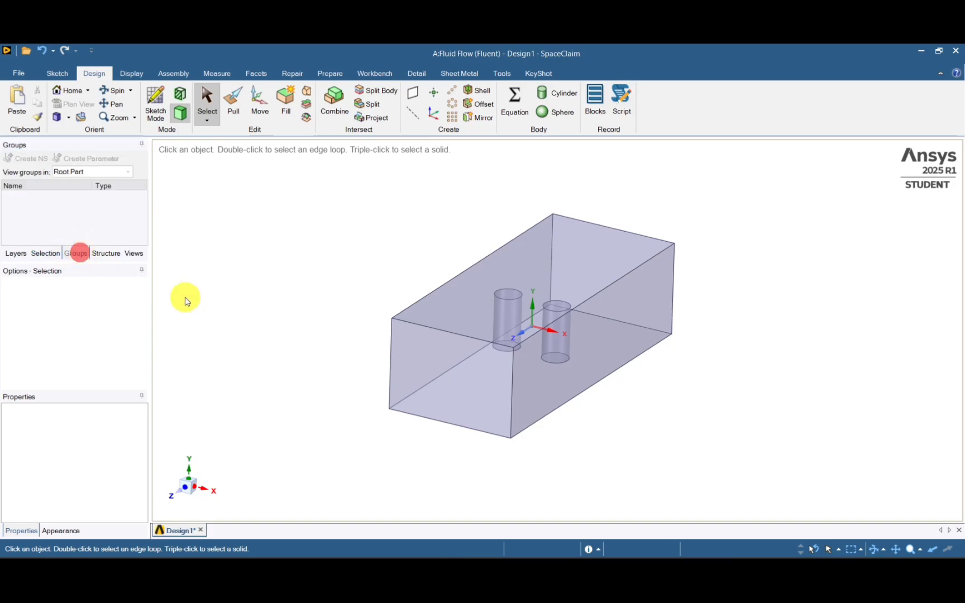
pyautogui.click(442, 367)
pyautogui.click(28, 158)
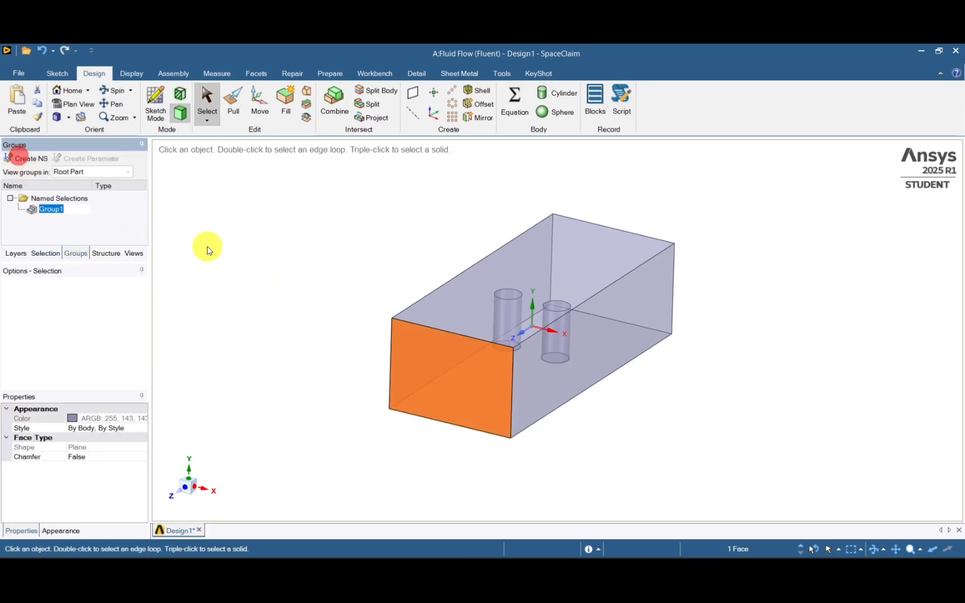
pyautogui.write('Inlet')
pyautogui.click(207, 248)
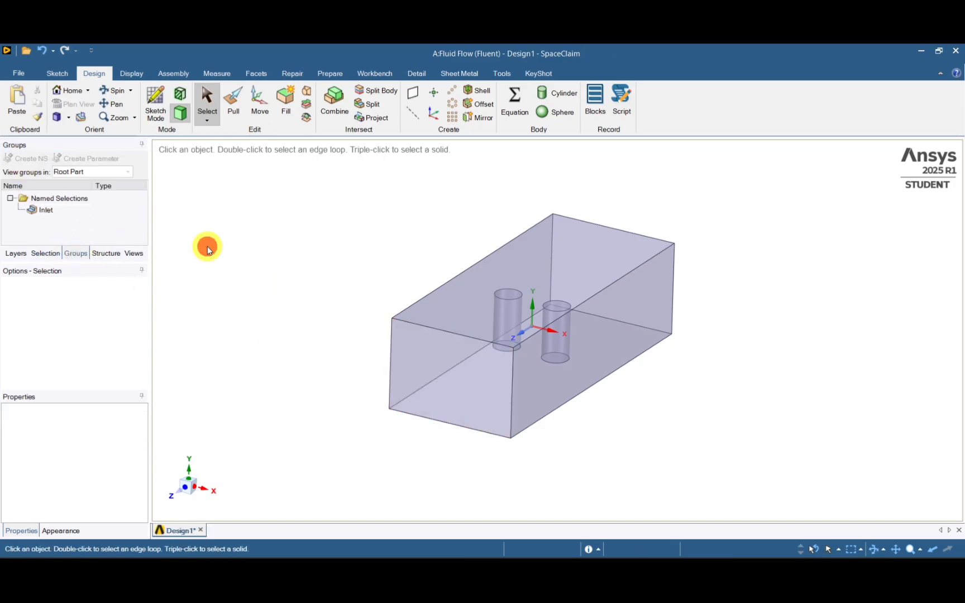
# Create a named selection called Outlet from the enclosure's end face opposite the inlet.
pyautogui.moveTo(705, 359); pyautogui.dragTo(638, 347, button='middle')
pyautogui.click(638, 347)
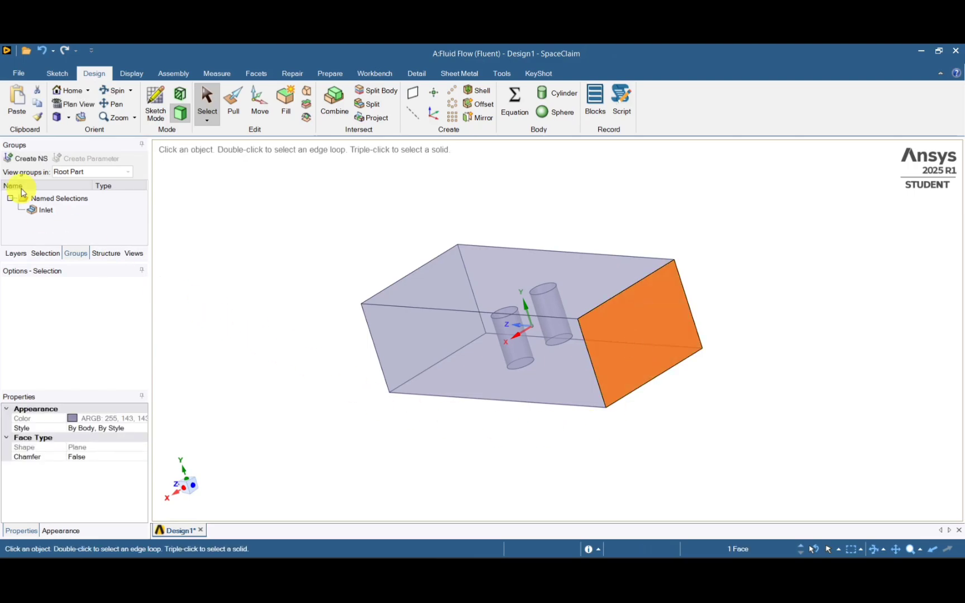
pyautogui.click(25, 158)
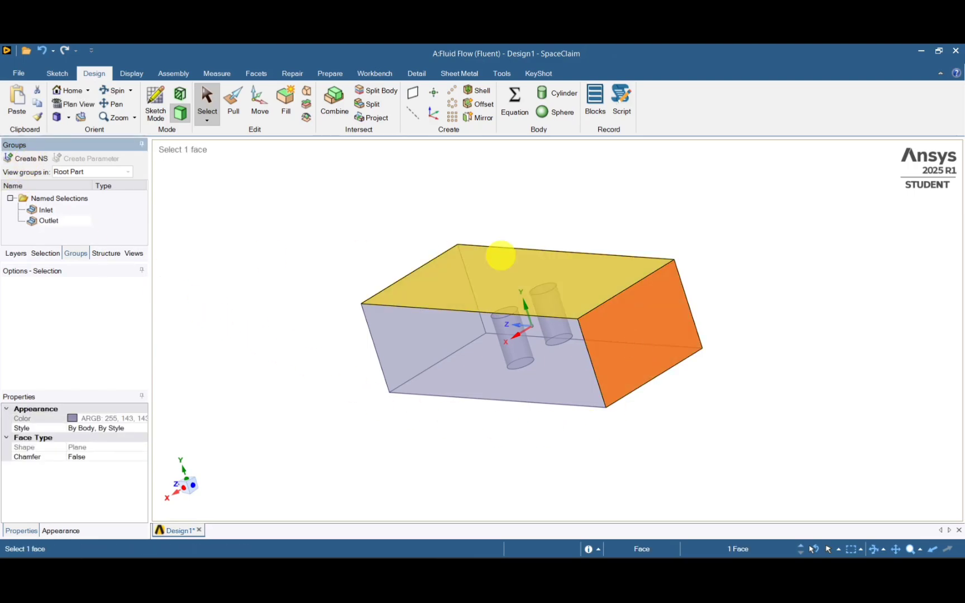
pyautogui.click(293, 241)
# Create a named selection called Wall from the four long outer faces of the enclosure between inlet and outlet.
pyautogui.moveTo(331, 452); pyautogui.dragTo(597, 453, button='middle')
pyautogui.keyDown('ctrl'); pyautogui.click(602, 373); pyautogui.keyUp('ctrl')
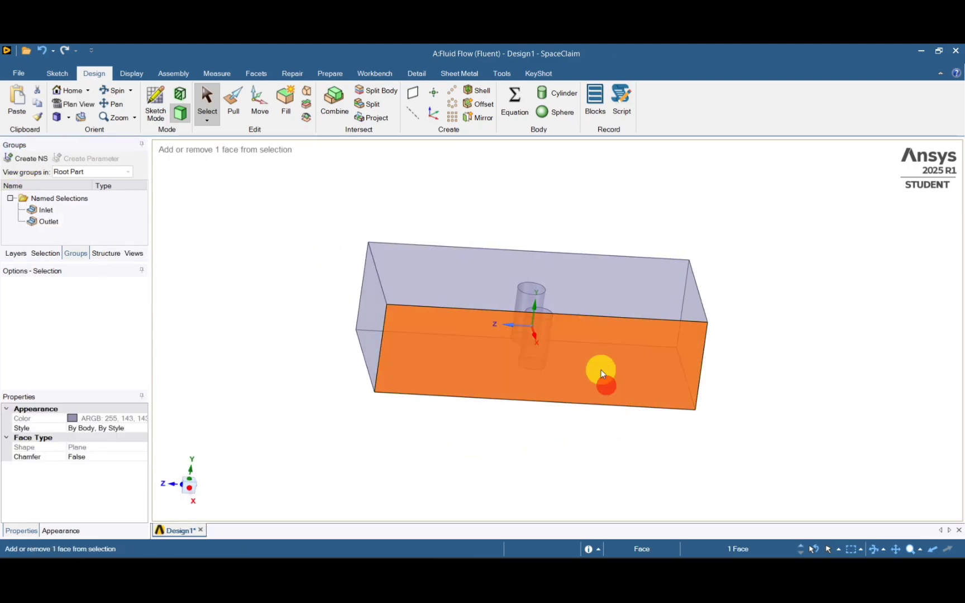
pyautogui.keyDown('ctrl'); pyautogui.click(595, 302); pyautogui.keyUp('ctrl')
pyautogui.moveTo(459, 450); pyautogui.dragTo(635, 489, button='middle')
pyautogui.keyDown('ctrl'); pyautogui.click(533, 300); pyautogui.keyUp('ctrl')
pyautogui.keyDown('ctrl'); pyautogui.click(492, 366); pyautogui.keyUp('ctrl')
pyautogui.moveTo(427, 439); pyautogui.dragTo(282, 431, button='middle')
pyautogui.click(20, 159)
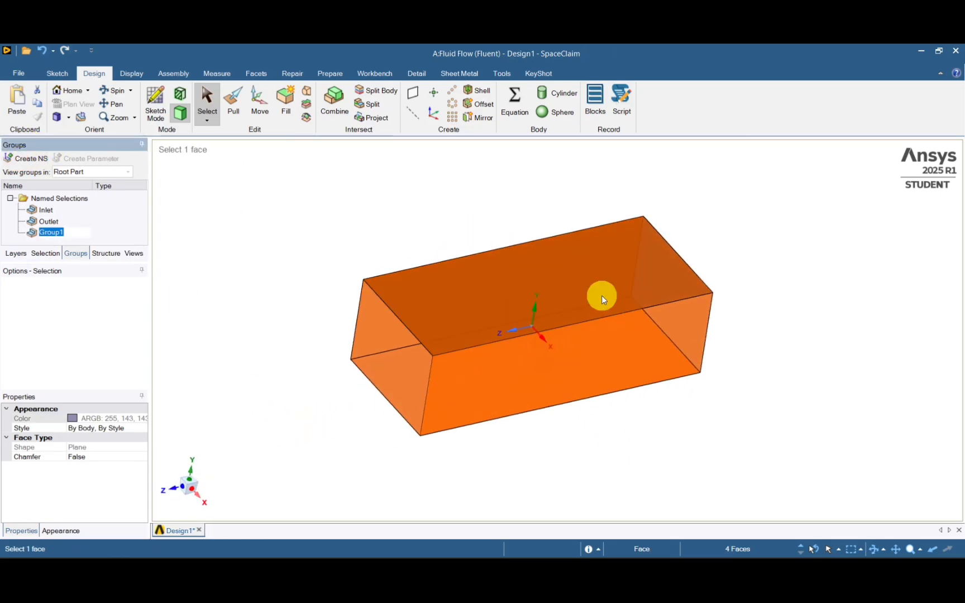
pyautogui.write('Wall')
pyautogui.press('Return')
pyautogui.click(379, 201)
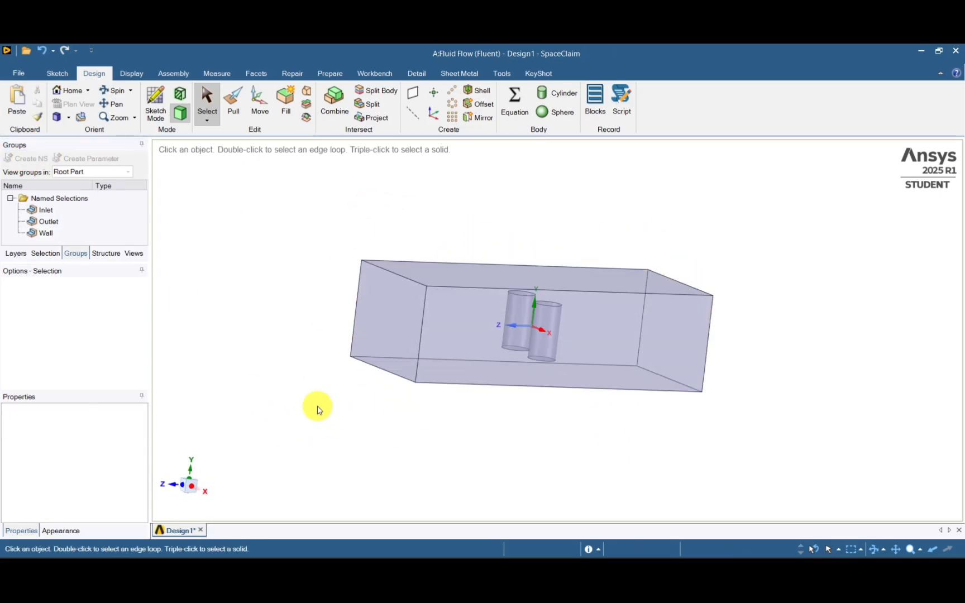
# Create a named selection called Fluid from the whole enclosure body.
pyautogui.hotkey('ctrl', 'a')
pyautogui.click(28, 159)
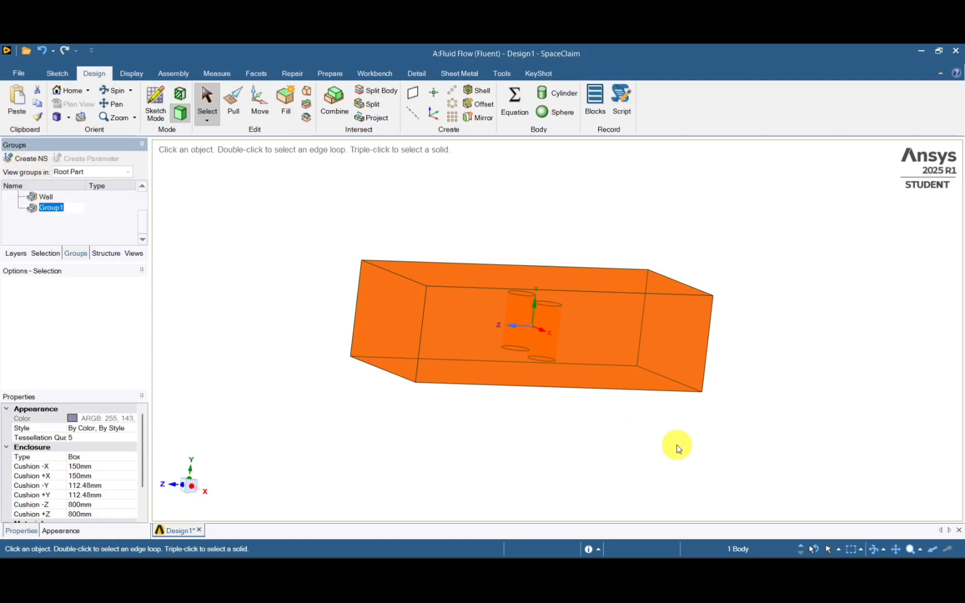
pyautogui.write('Fluid')
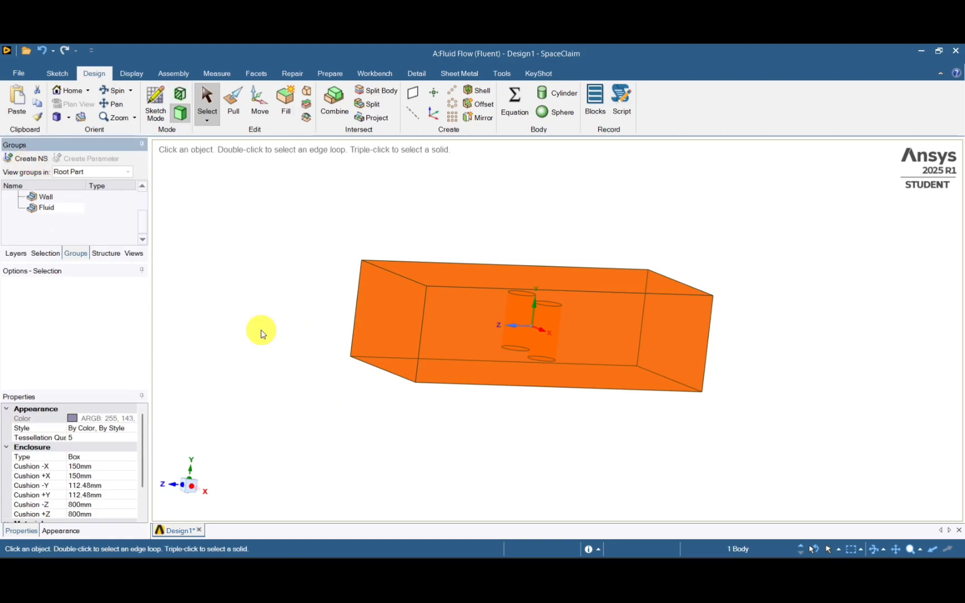
pyautogui.click(263, 334)
pyautogui.moveTo(329, 364); pyautogui.dragTo(595, 452, button='middle')
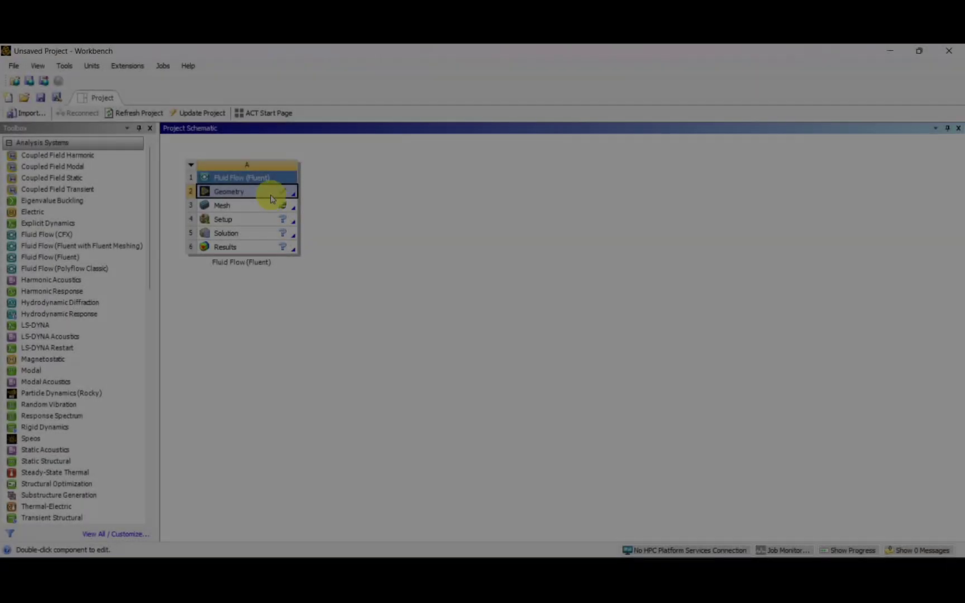
# In Workbench, update the Geometry component of the Fluid Flow (Fluent) system and open its Mesh component.
pyautogui.rightClick(269, 192)
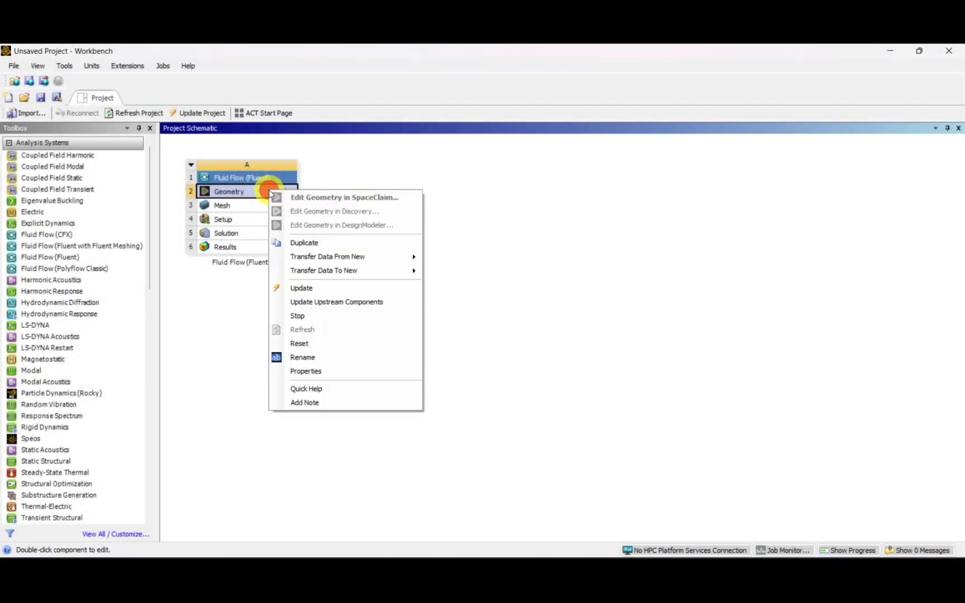
pyautogui.click(291, 289)
pyautogui.doubleClick(239, 205)
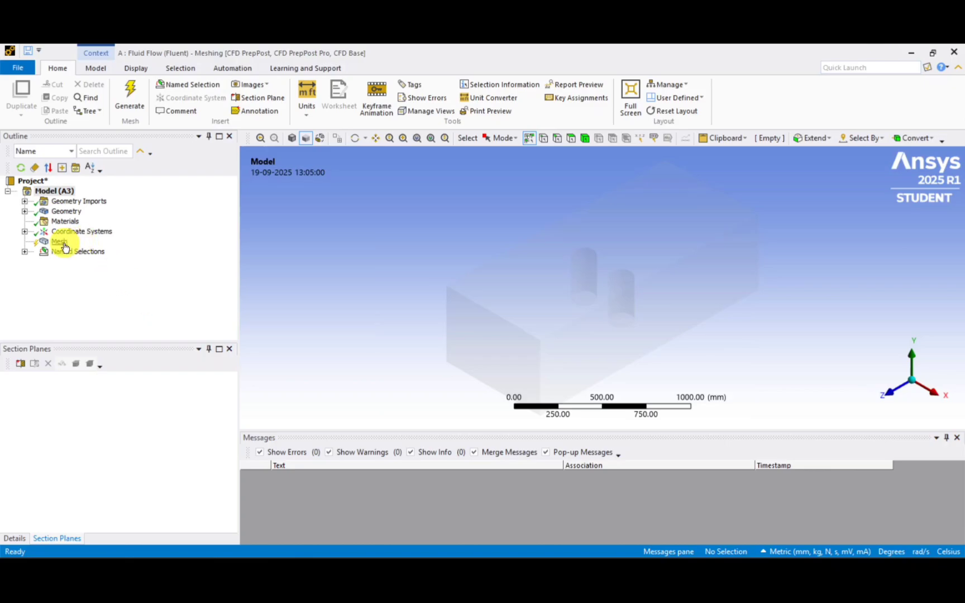
# Generate the mesh with the current settings and cut it with one vertical lengthwise and one horizontal section plane to inspect its interior.
pyautogui.click(60, 242)
pyautogui.click(130, 95)
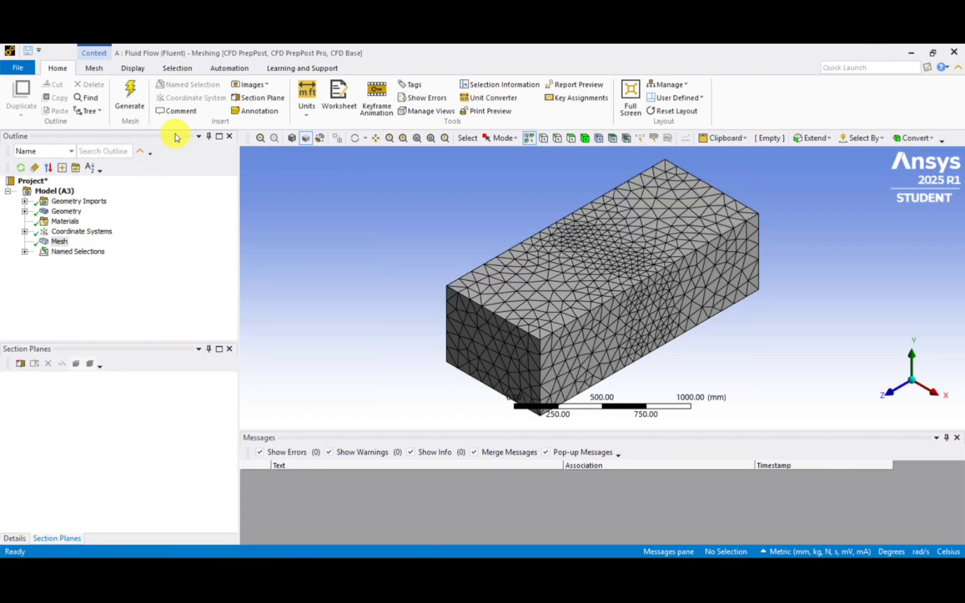
pyautogui.click(256, 98)
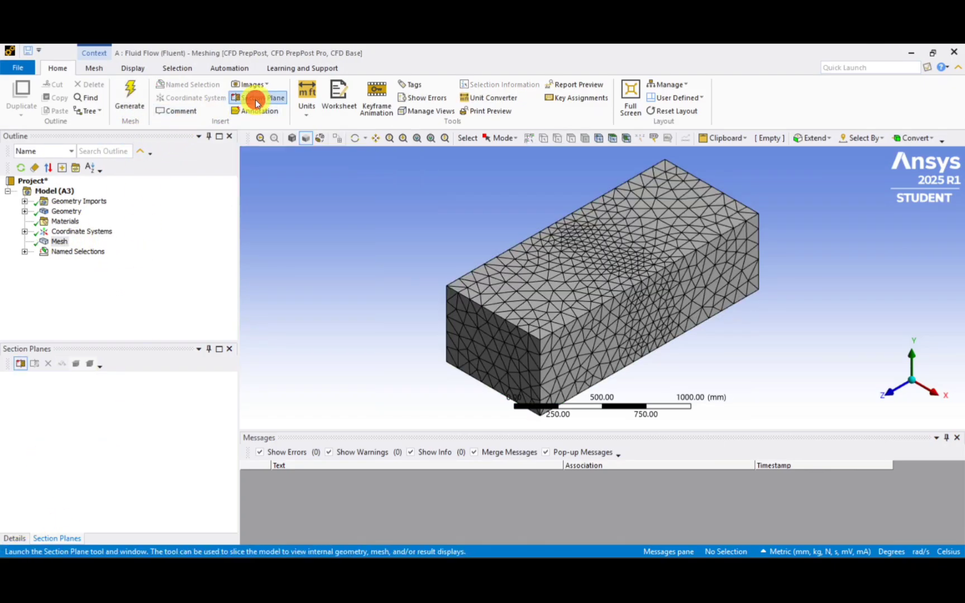
pyautogui.click(889, 395)
pyautogui.moveTo(601, 267); pyautogui.dragTo(600, 335)
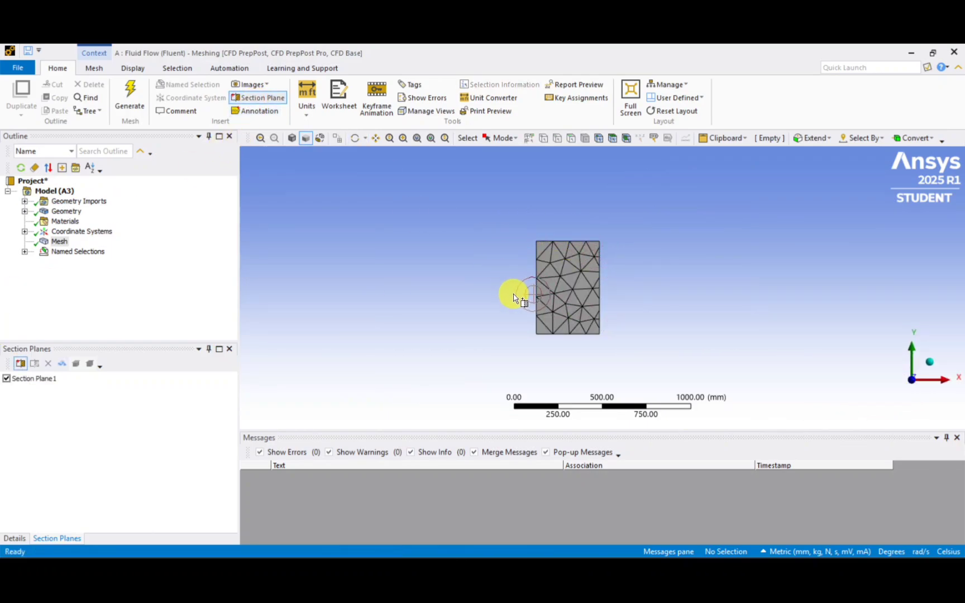
pyautogui.moveTo(552, 290); pyautogui.dragTo(664, 291)
pyautogui.click(355, 138)
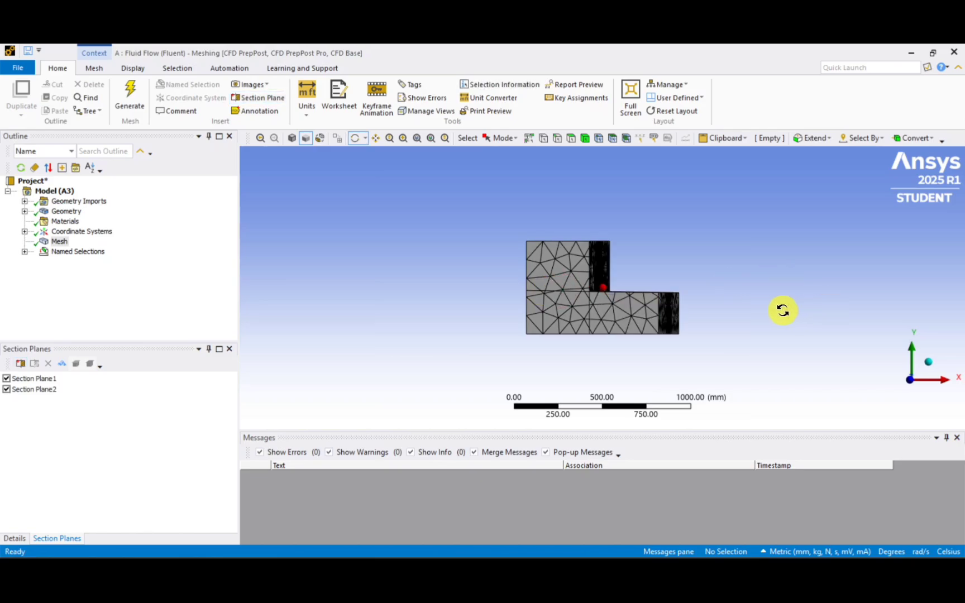
pyautogui.moveTo(782, 310); pyautogui.dragTo(646, 336)
# Open Section Plane1 for editing, try to adjust its cut, and turn off both section planes.
pyautogui.click(49, 380)
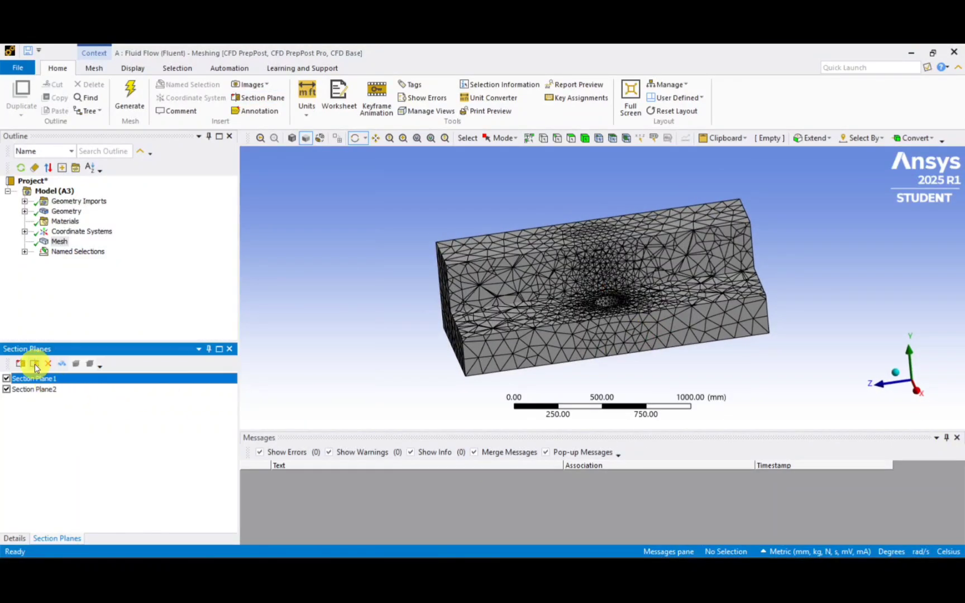
pyautogui.click(35, 364)
pyautogui.moveTo(601, 244); pyautogui.dragTo(618, 201)
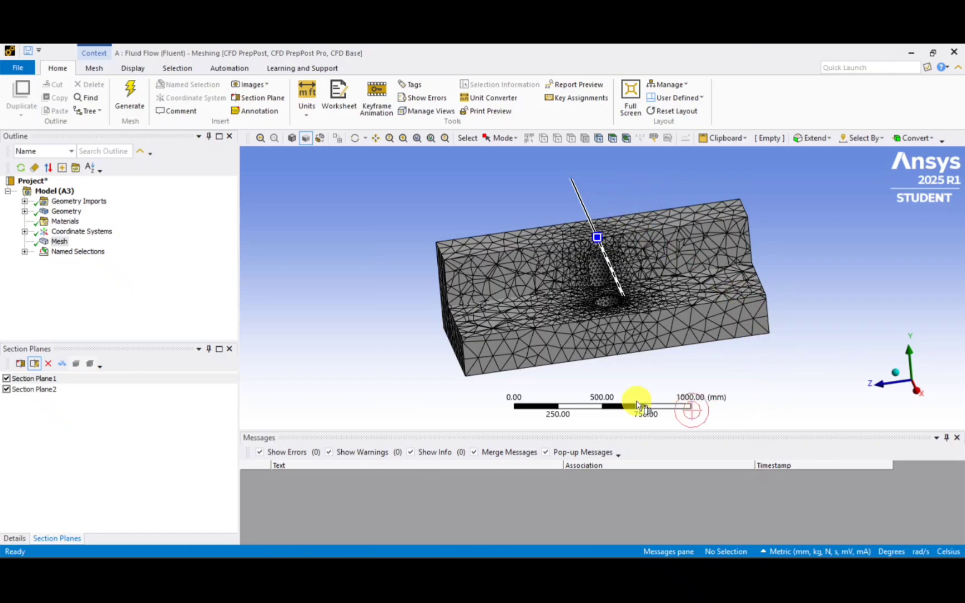
pyautogui.click(6, 378)
pyautogui.click(6, 389)
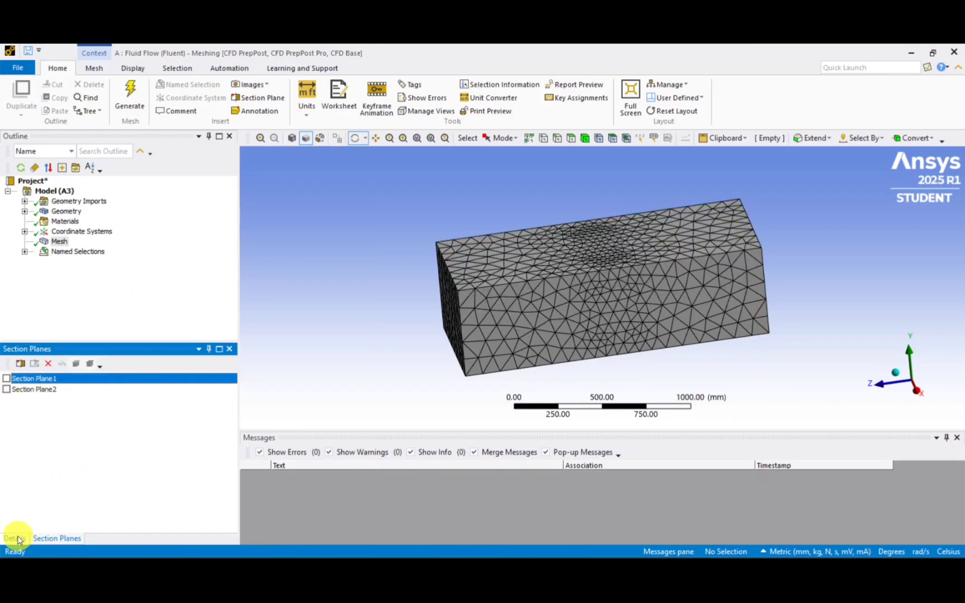
# Set the global mesh element size to 25 mm and regenerate the mesh.
pyautogui.click(14, 538)
pyautogui.scroll(-1, 128, 430)
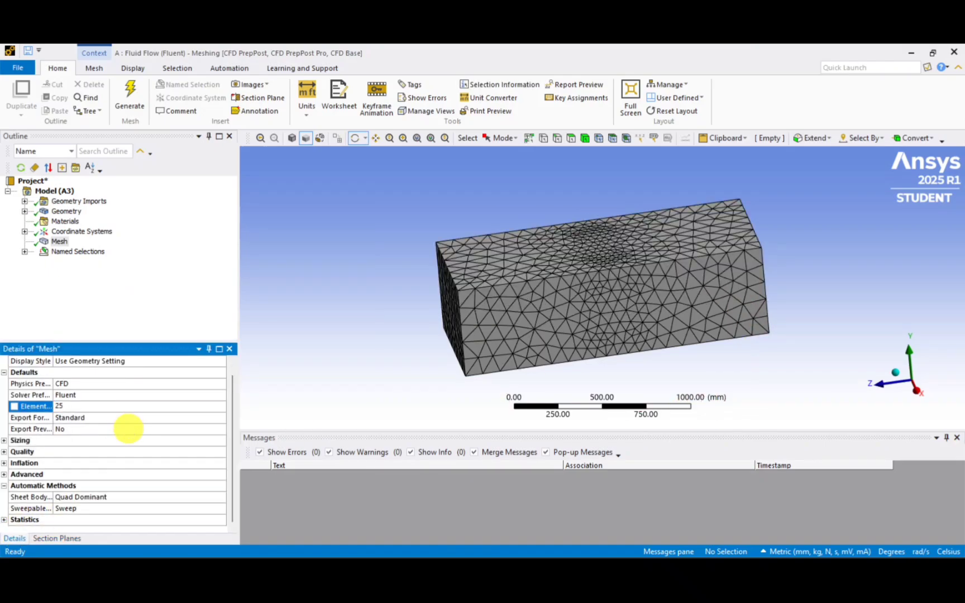
pyautogui.click(135, 314)
pyautogui.click(130, 95)
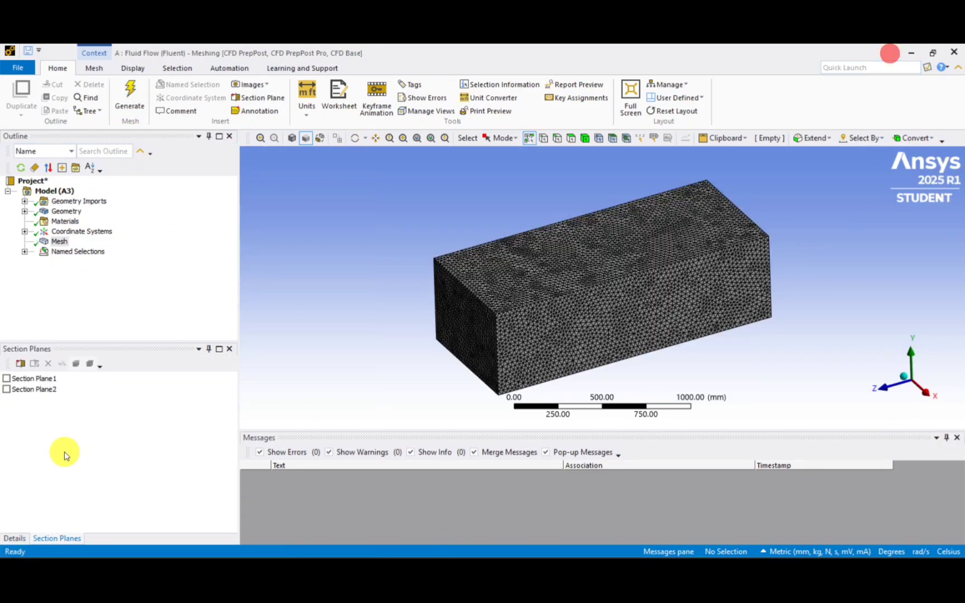
# Toggle the section planes to examine the refined mesh around the cylinders with the horizontal Section Plane2.
pyautogui.click(6, 379)
pyautogui.click(8, 388)
pyautogui.click(7, 378)
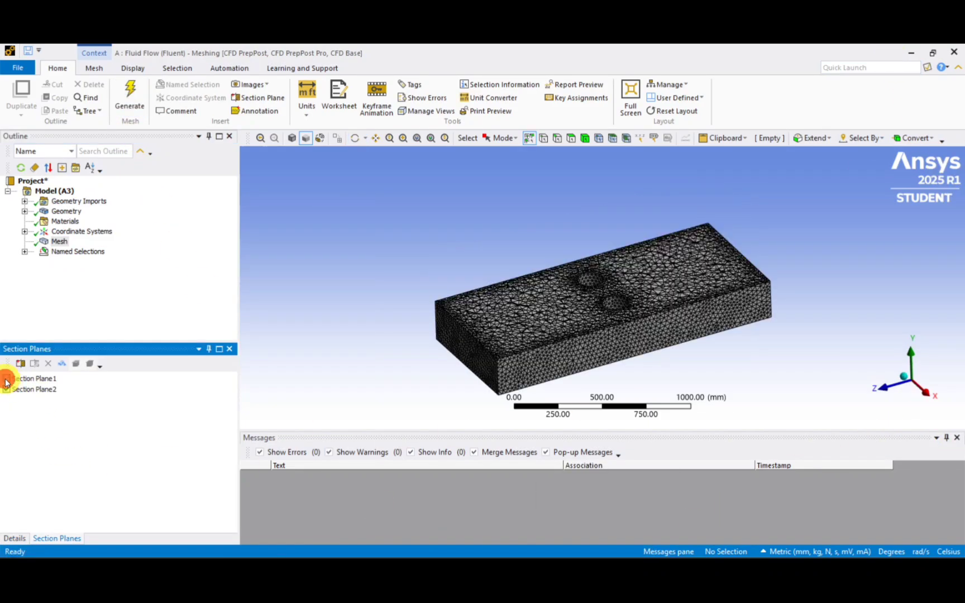
pyautogui.moveTo(419, 286)
pyautogui.mouseDown(button='middle')
pyautogui.moveTo(418, 323)
pyautogui.moveTo(422, 285)
pyautogui.mouseUp(button='middle')
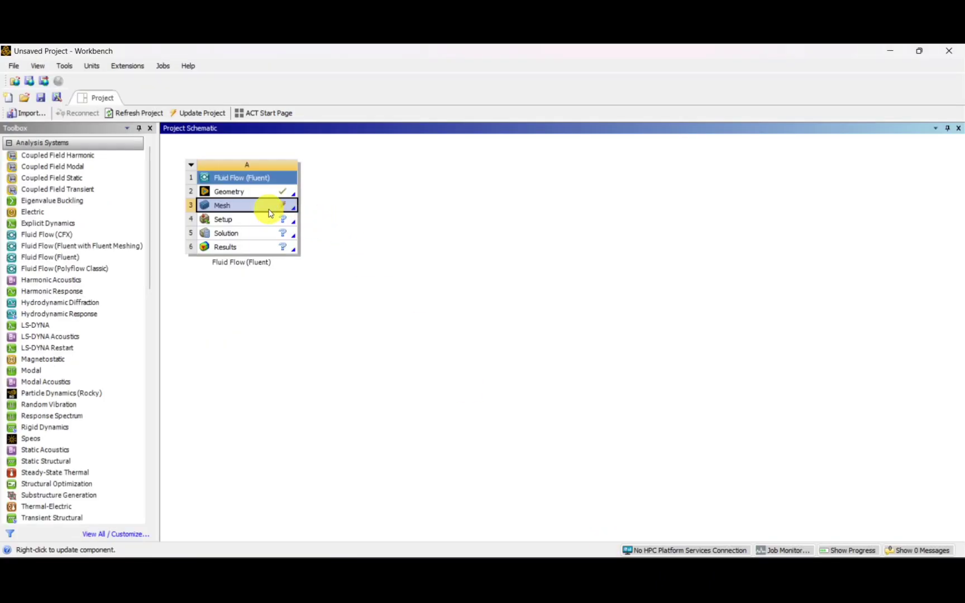
# Switch to Workbench, update the Mesh component, and start Fluent from the Setup component.
pyautogui.rightClick(271, 207)
pyautogui.click(299, 280)
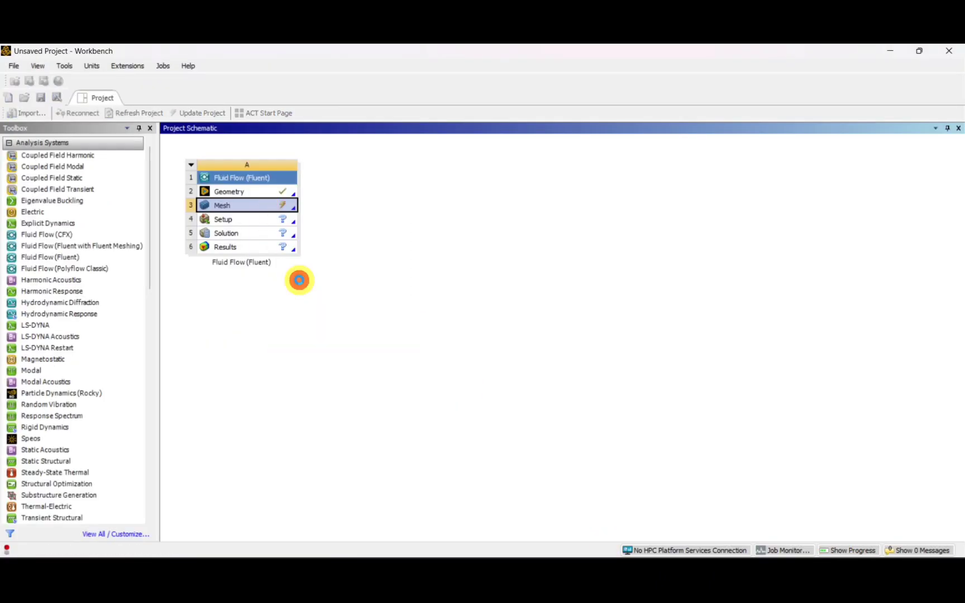
pyautogui.doubleClick(225, 219)
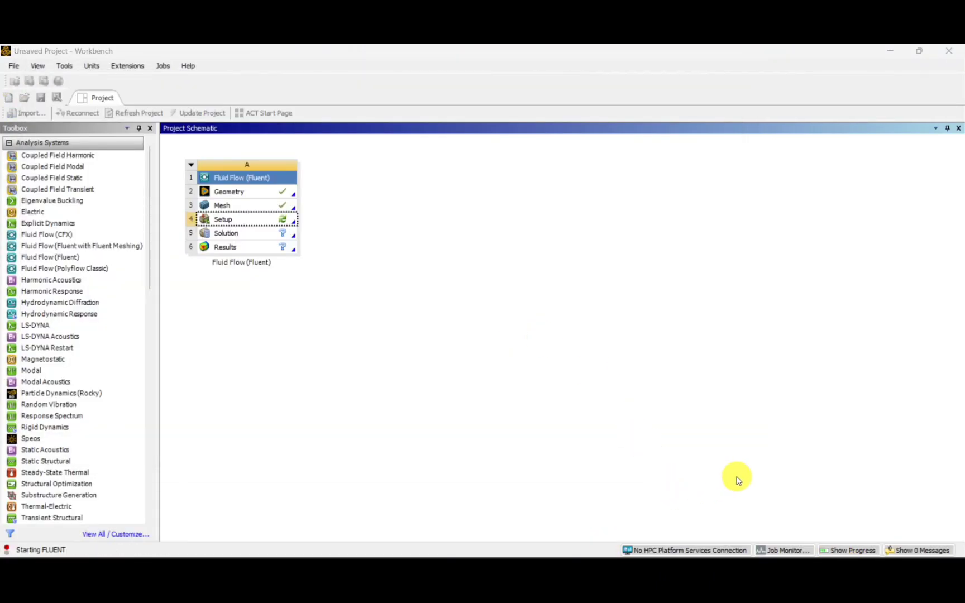
pyautogui.click(439, 420)
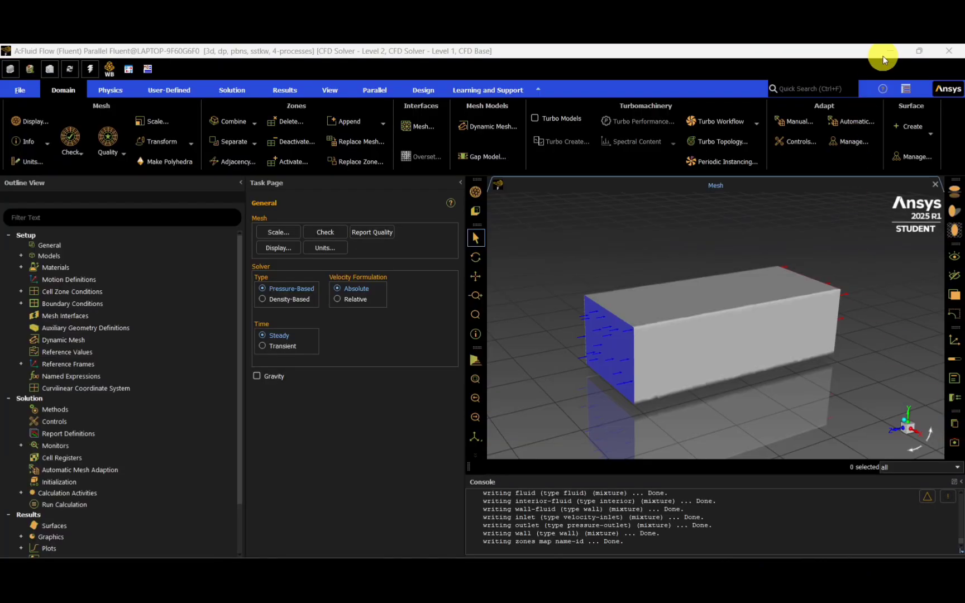
# Set the viscous model to k-epsilon (2 eqn), Standard, with Standard Wall Functions.
pyautogui.click(21, 256)
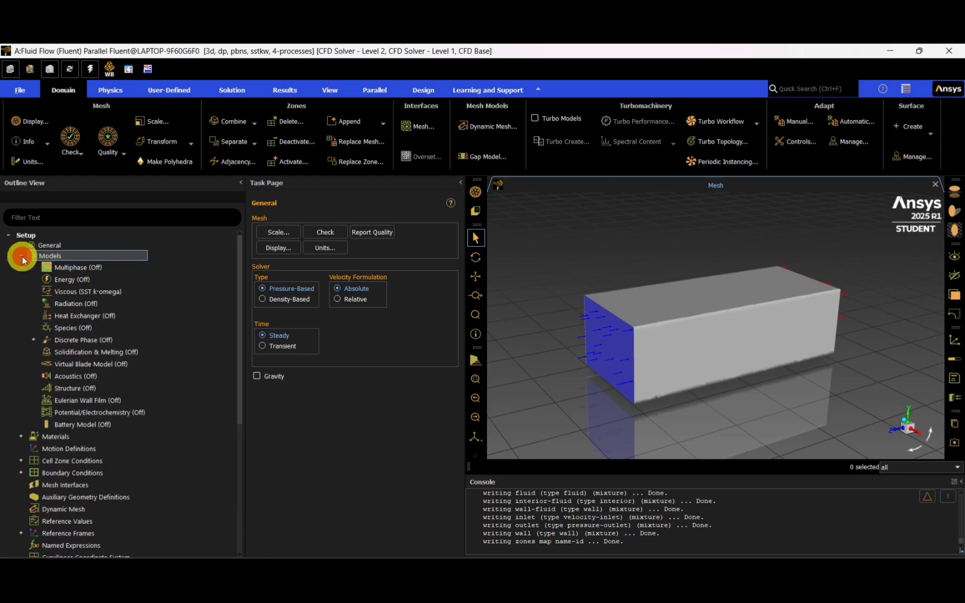
pyautogui.doubleClick(78, 291)
pyautogui.click(351, 169)
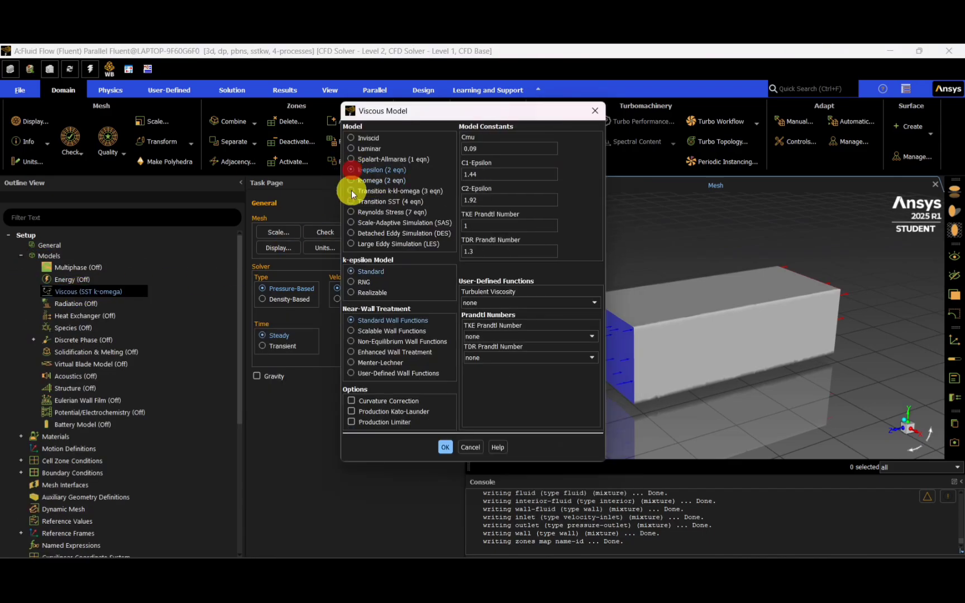
pyautogui.click(445, 446)
pyautogui.click(21, 256)
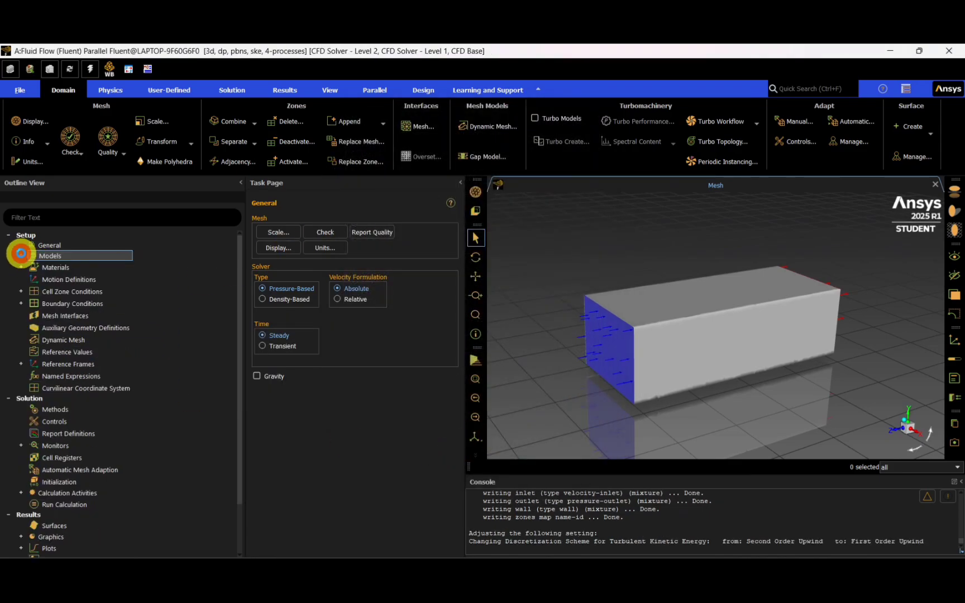
# Copy water-liquid (h2o<l>) from the Fluent database into the case's fluid materials.
pyautogui.click(21, 267)
pyautogui.click(34, 280)
pyautogui.doubleClick(77, 279)
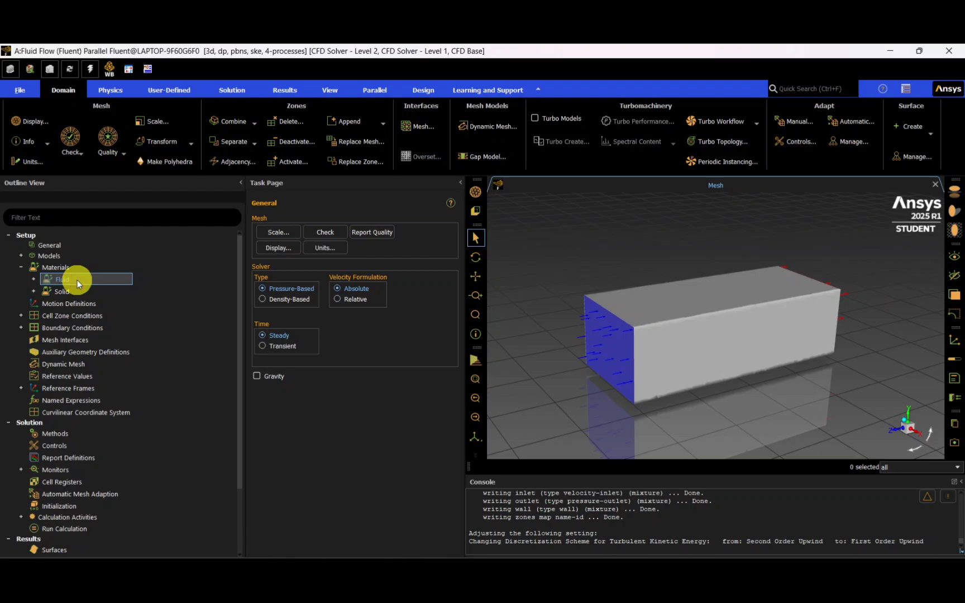
pyautogui.doubleClick(56, 281)
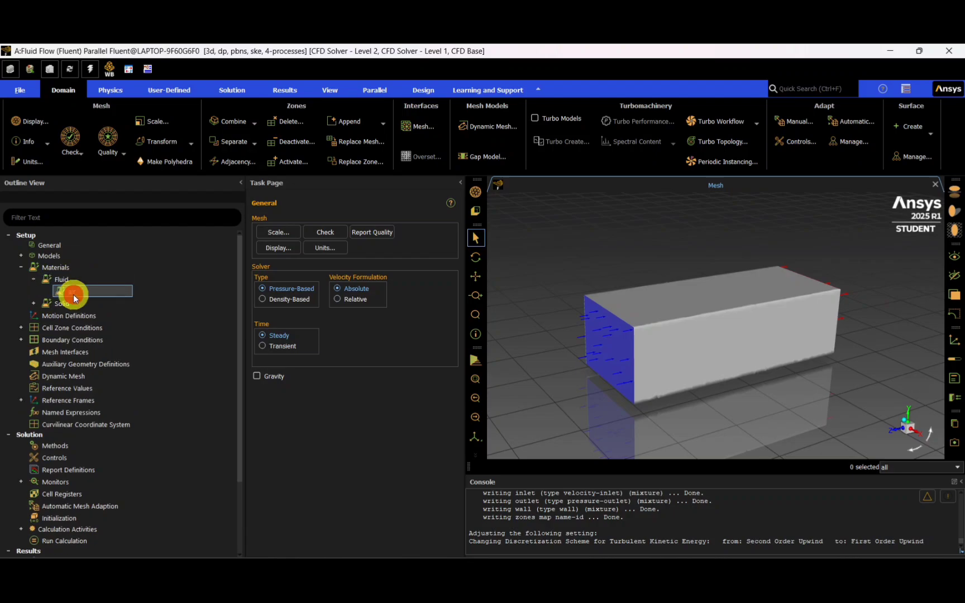
pyautogui.doubleClick(70, 291)
pyautogui.click(665, 217)
pyautogui.scroll(-15, 423, 387)
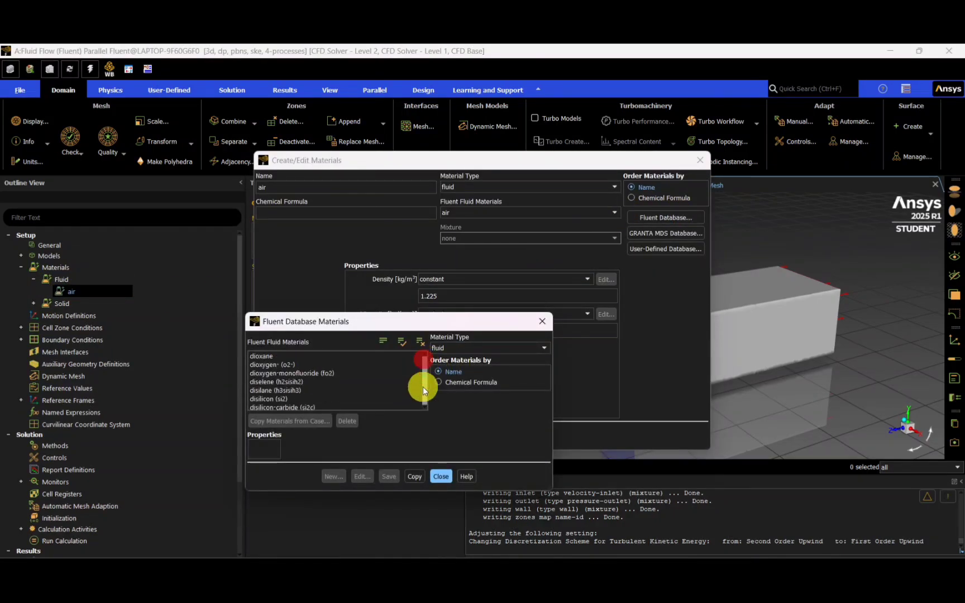
pyautogui.click(313, 384)
pyautogui.click(497, 440)
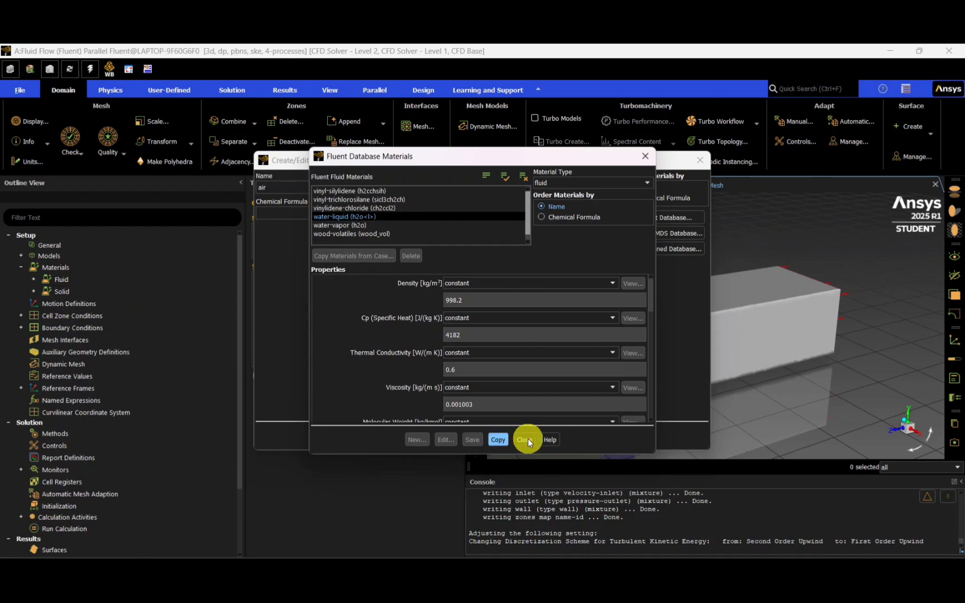
pyautogui.click(526, 439)
pyautogui.click(517, 435)
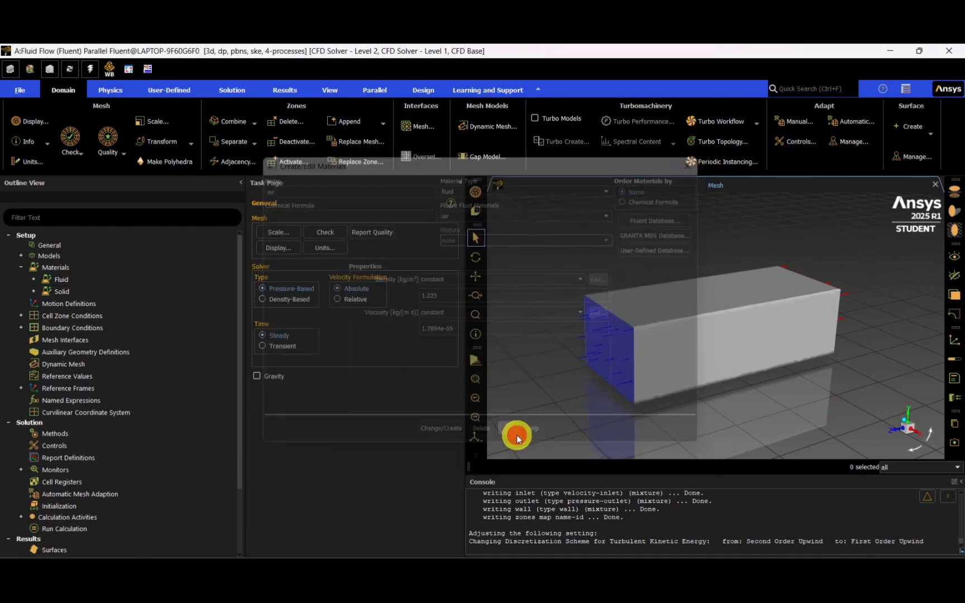
pyautogui.click(33, 279)
pyautogui.click(21, 267)
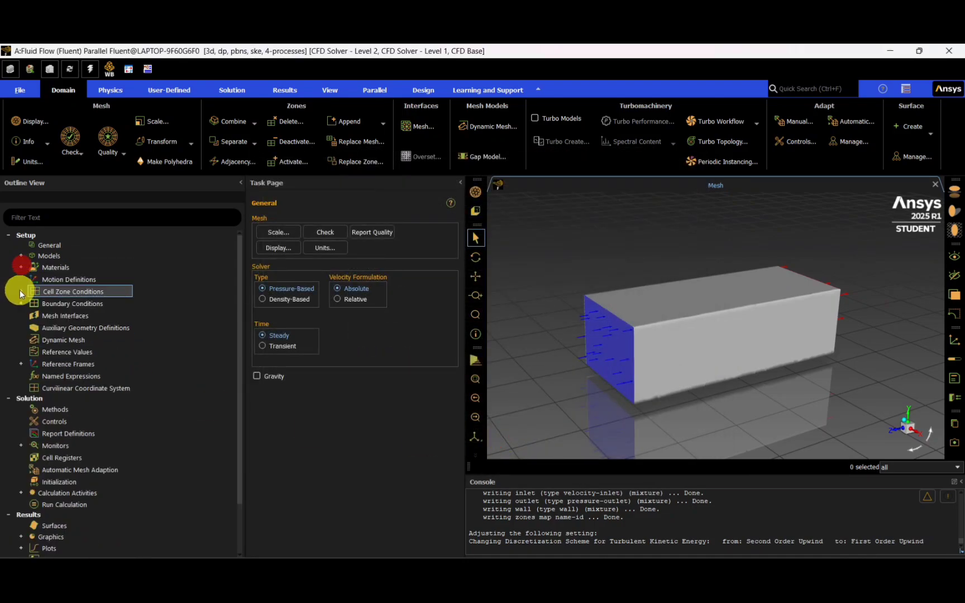
# Assign water-liquid as the material of the fluid cell zone and apply it.
pyautogui.click(21, 292)
pyautogui.doubleClick(63, 303)
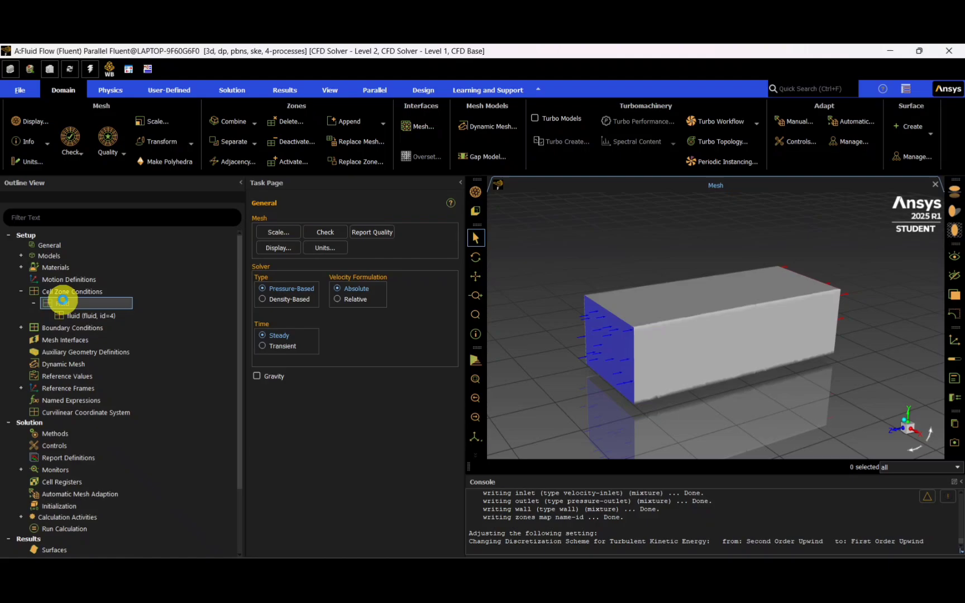
pyautogui.click(375, 365)
pyautogui.click(351, 375)
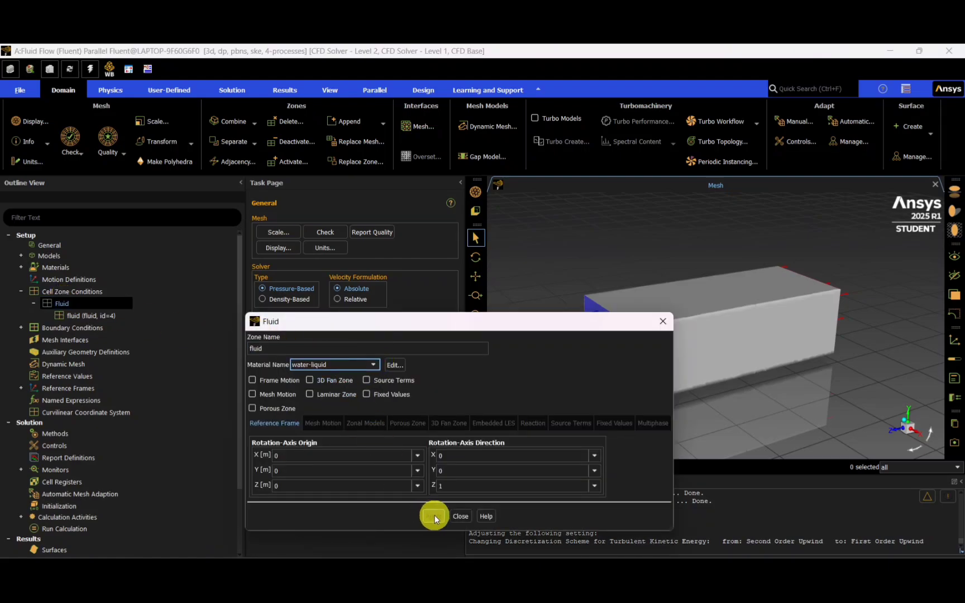
pyautogui.click(434, 516)
pyautogui.click(460, 516)
pyautogui.click(20, 292)
# Set the velocity magnitude of the inlet boundary condition to 25 m/s and apply it.
pyautogui.click(20, 304)
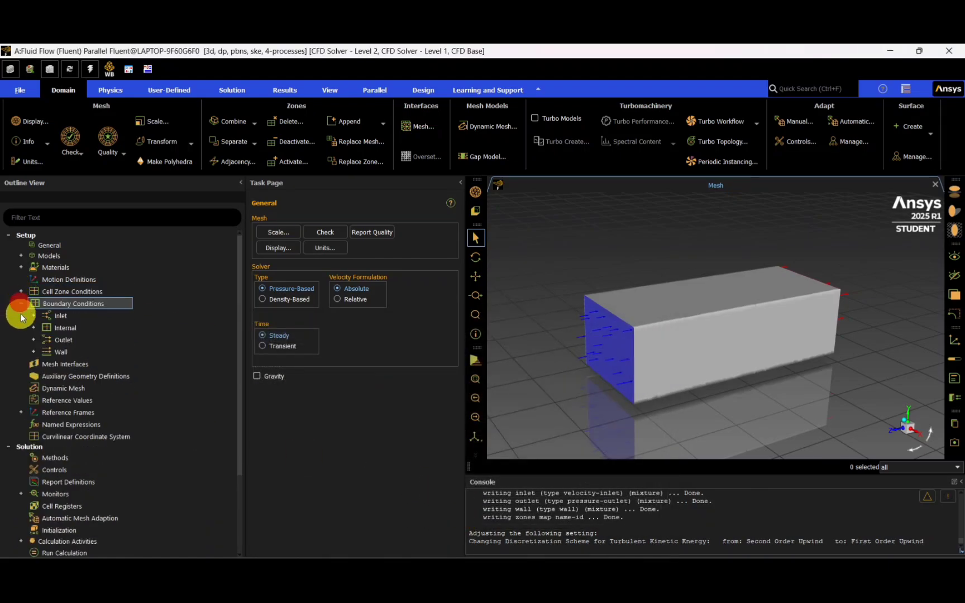
pyautogui.click(34, 316)
pyautogui.click(110, 328)
pyautogui.doubleClick(110, 328)
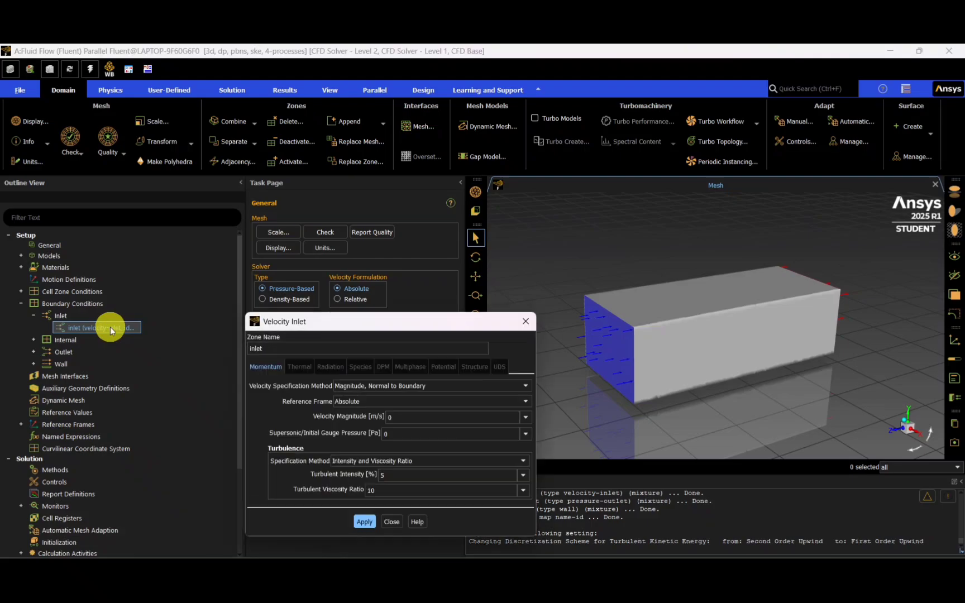
pyautogui.click(412, 417)
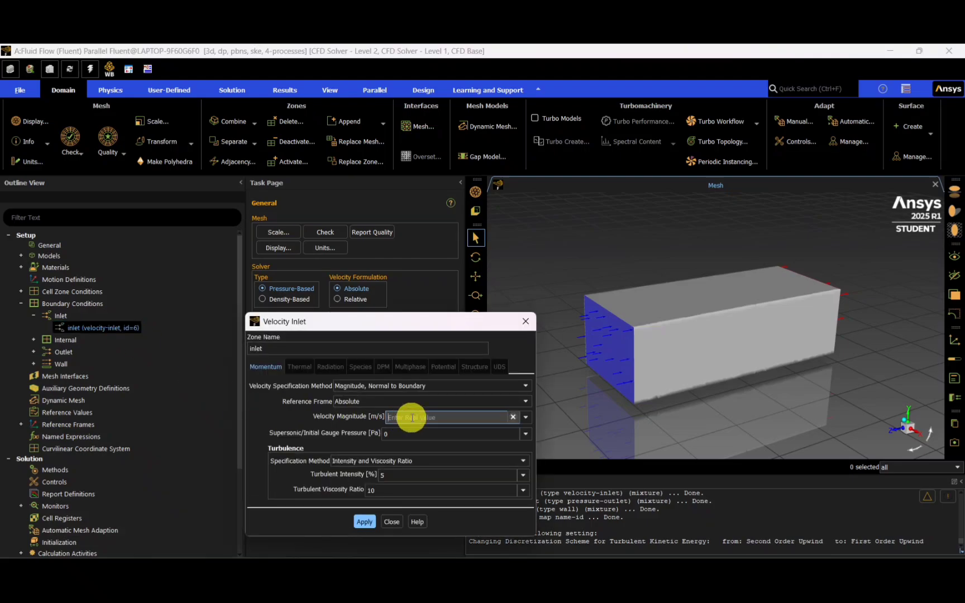
pyautogui.write('25')
pyautogui.click(283, 413)
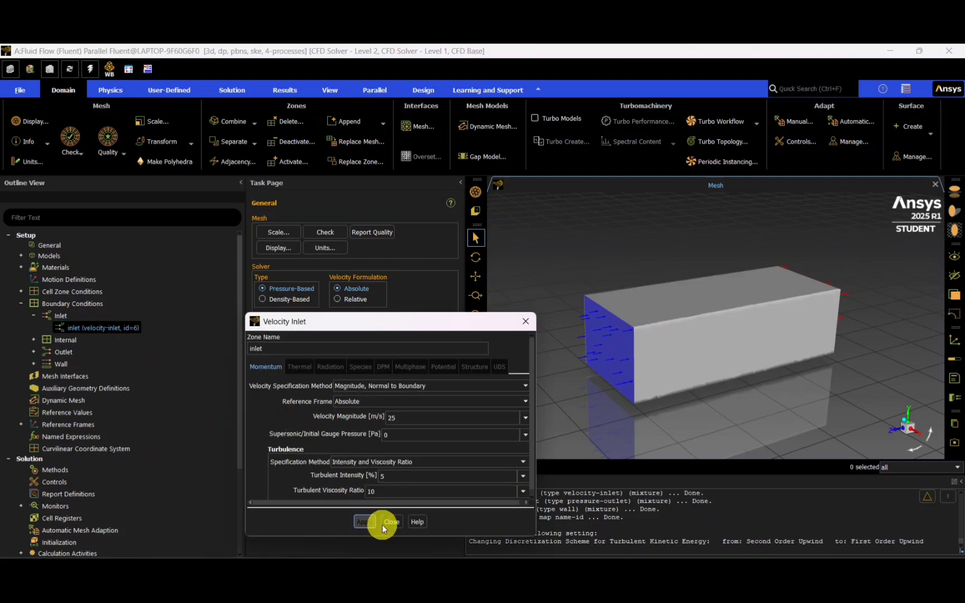
pyautogui.click(397, 525)
pyautogui.click(33, 316)
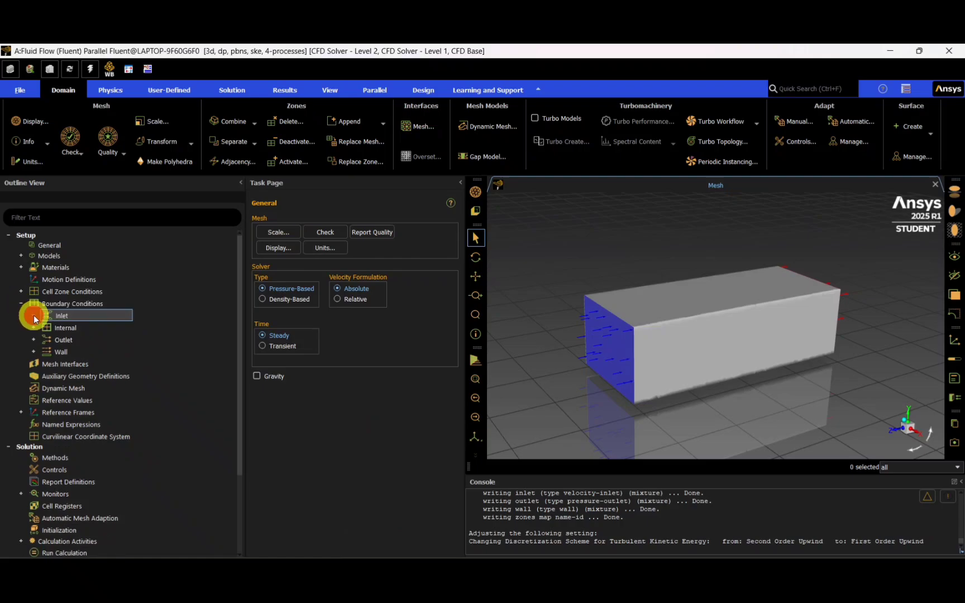
# Review the internal boundary group and the pressure-outlet condition of the outlet without changing them.
pyautogui.click(34, 328)
pyautogui.click(33, 328)
pyautogui.click(33, 339)
pyautogui.click(90, 350)
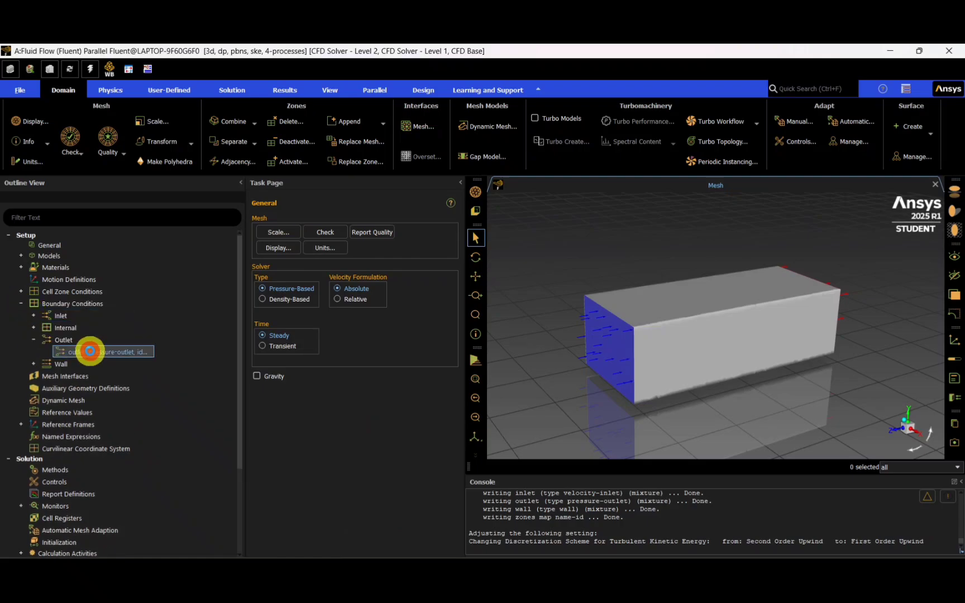
pyautogui.doubleClick(90, 350)
pyautogui.click(638, 162)
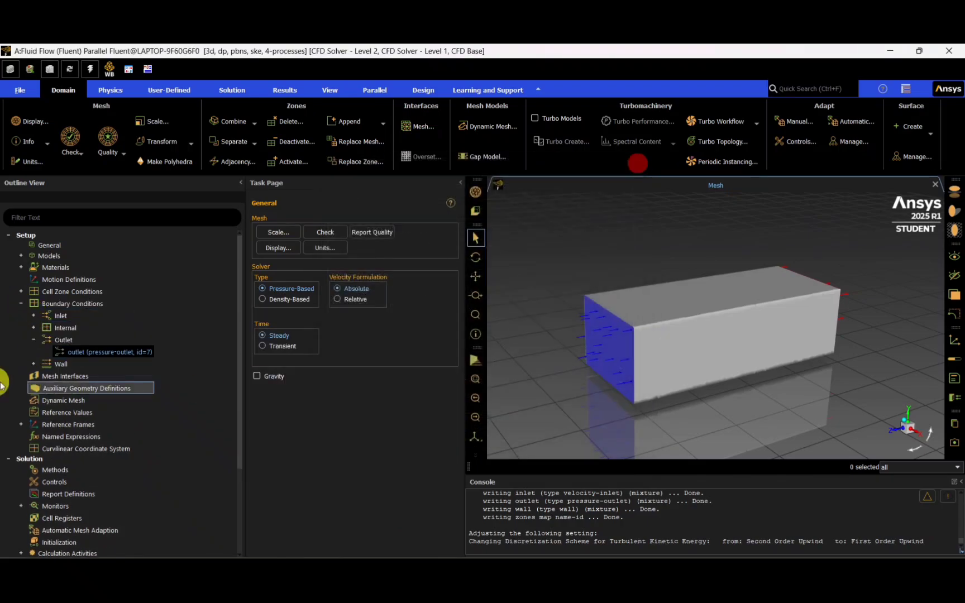
pyautogui.click(24, 304)
pyautogui.click(22, 304)
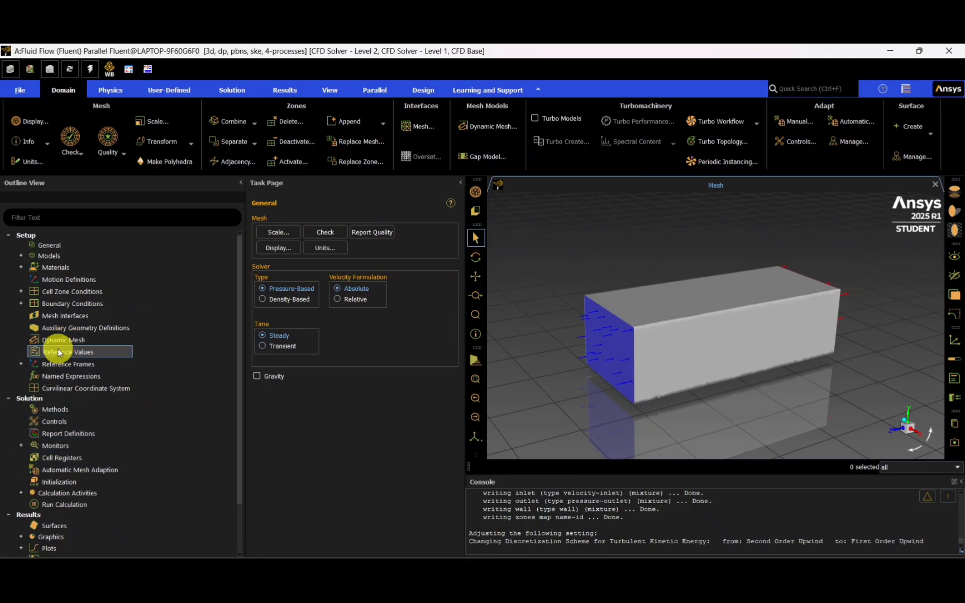
# Initialize the solution with Hybrid Initialization.
pyautogui.click(77, 434)
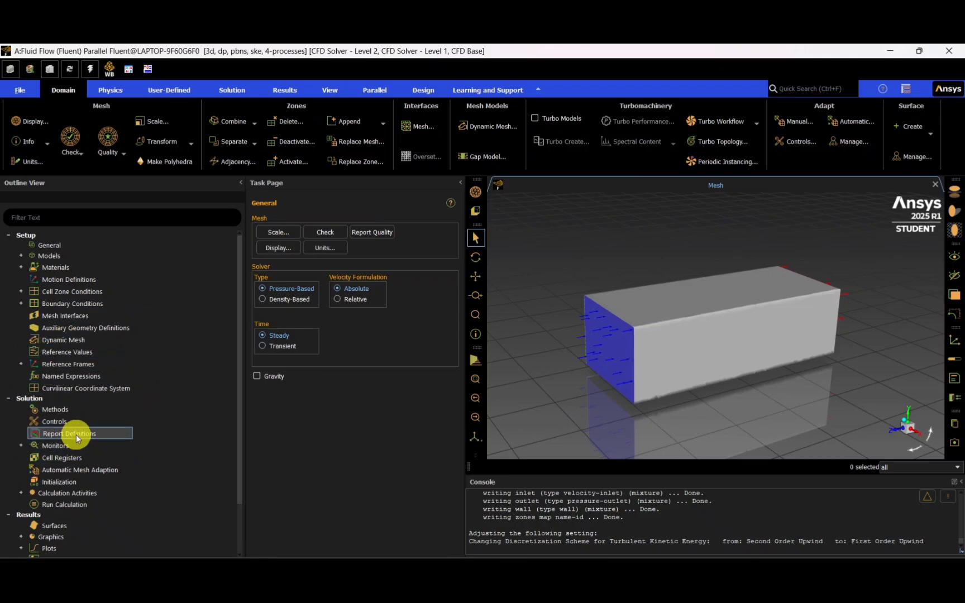
pyautogui.click(51, 483)
pyautogui.click(324, 264)
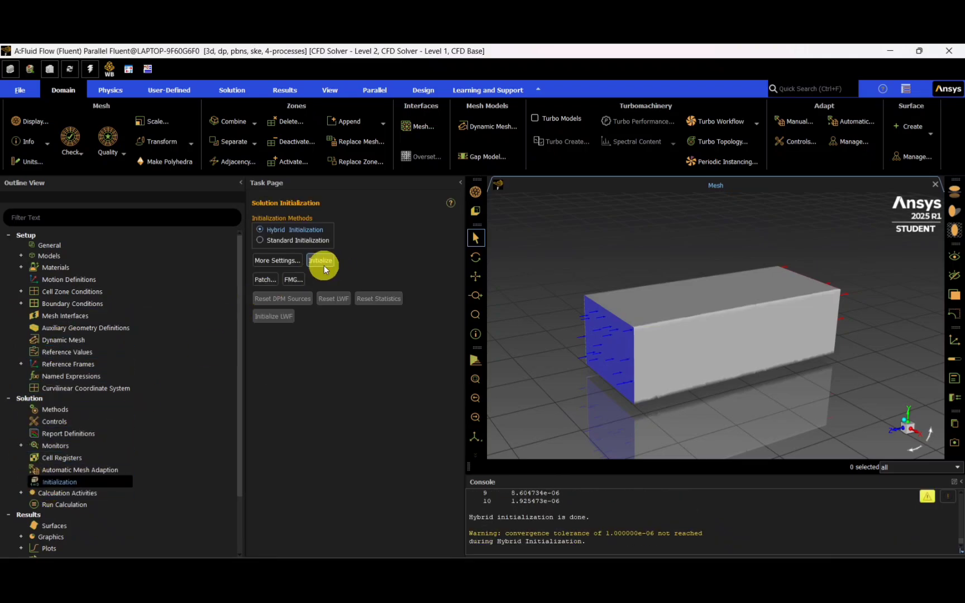
# Set the number of iterations to 800, run the calculation, and acknowledge its completion.
pyautogui.moveTo(474, 518); pyautogui.dragTo(591, 517)
pyautogui.click(68, 504)
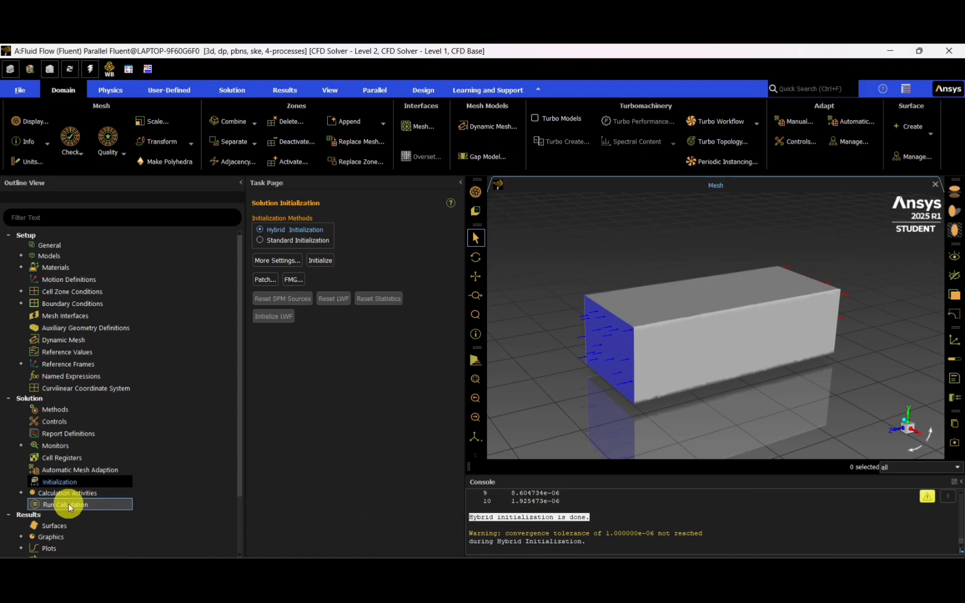
pyautogui.click(283, 343)
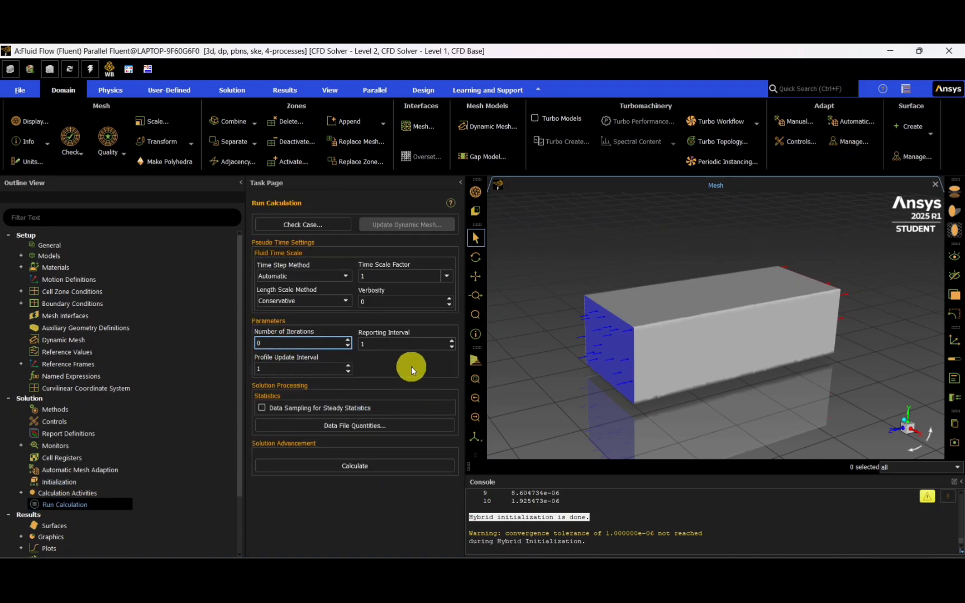
pyautogui.write('1000')
pyautogui.press('BackSpace')
pyautogui.press('BackSpace')
pyautogui.press('BackSpace')
pyautogui.press('BackSpace')
pyautogui.write('800')
pyautogui.click(411, 367)
pyautogui.click(361, 452)
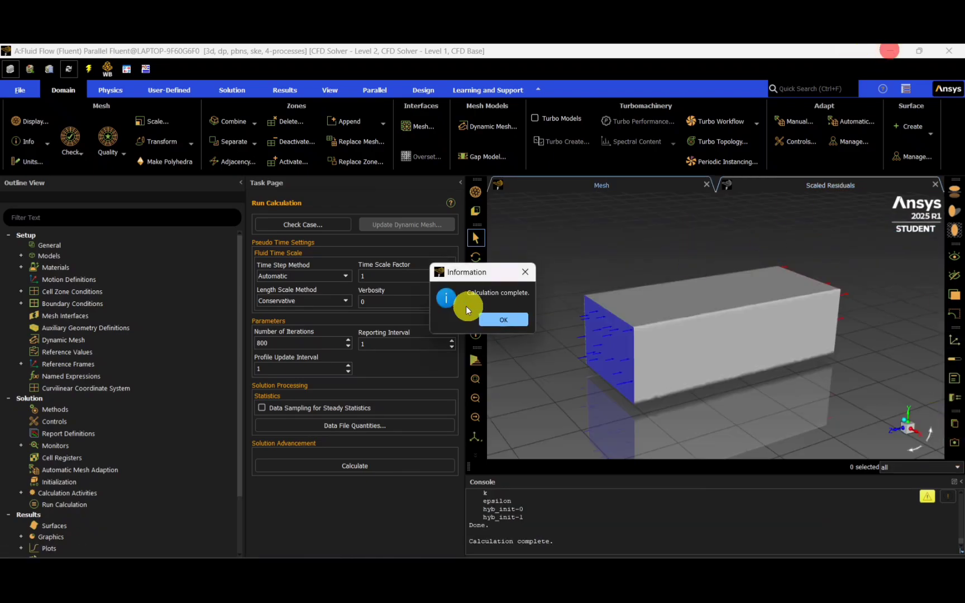
pyautogui.click(502, 320)
# Create a plane surface through the domain using the ZX Plane method at Y = 0 m.
pyautogui.scroll(-3, 37, 363)
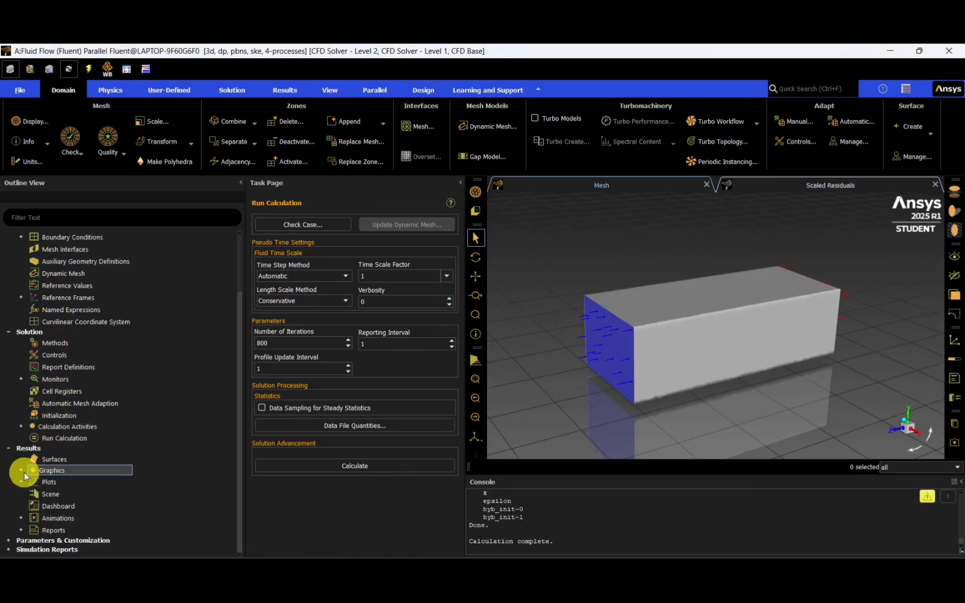
pyautogui.doubleClick(50, 460)
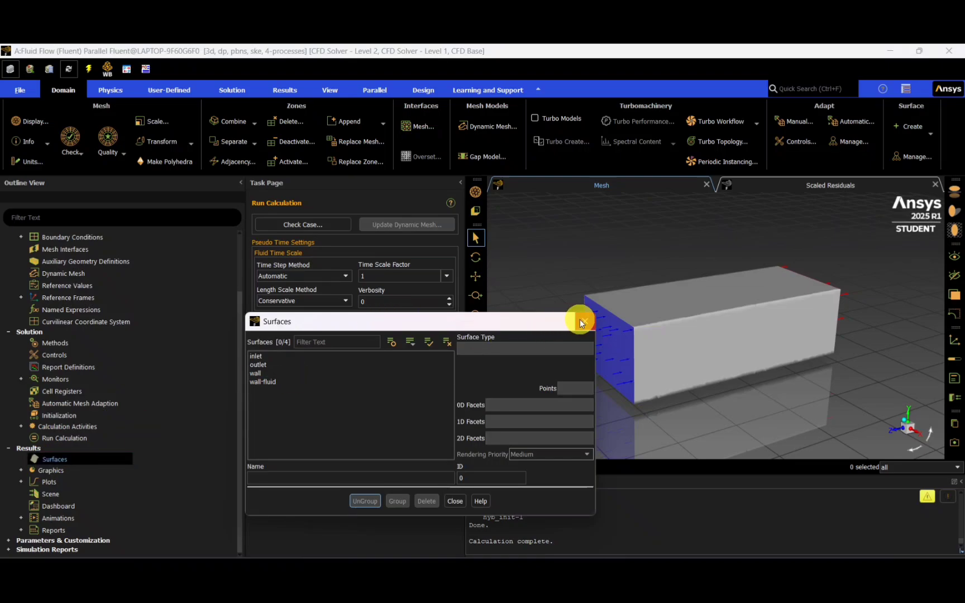
pyautogui.click(584, 318)
pyautogui.rightClick(55, 459)
pyautogui.moveTo(83, 478)
pyautogui.click(138, 512)
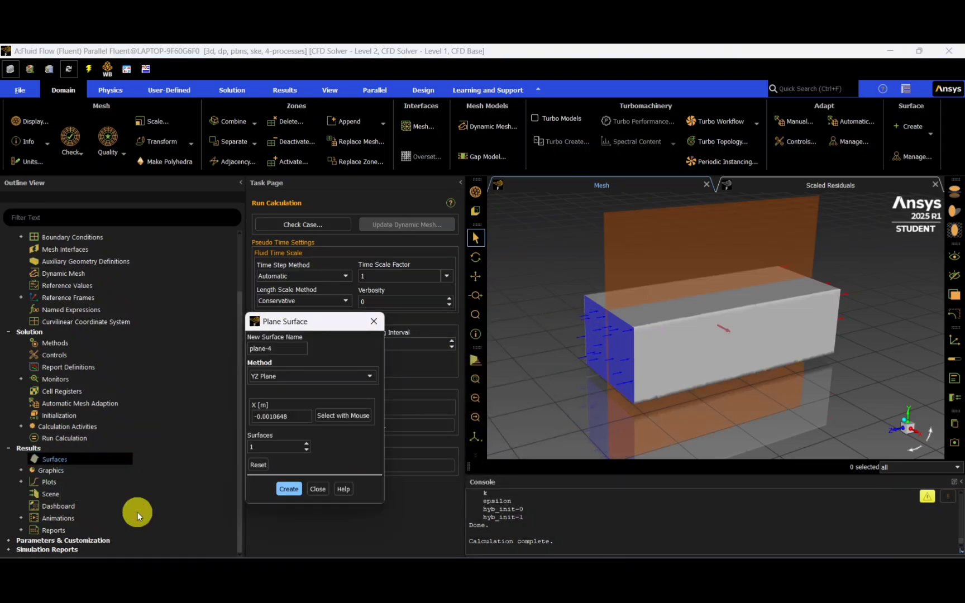
pyautogui.click(295, 384)
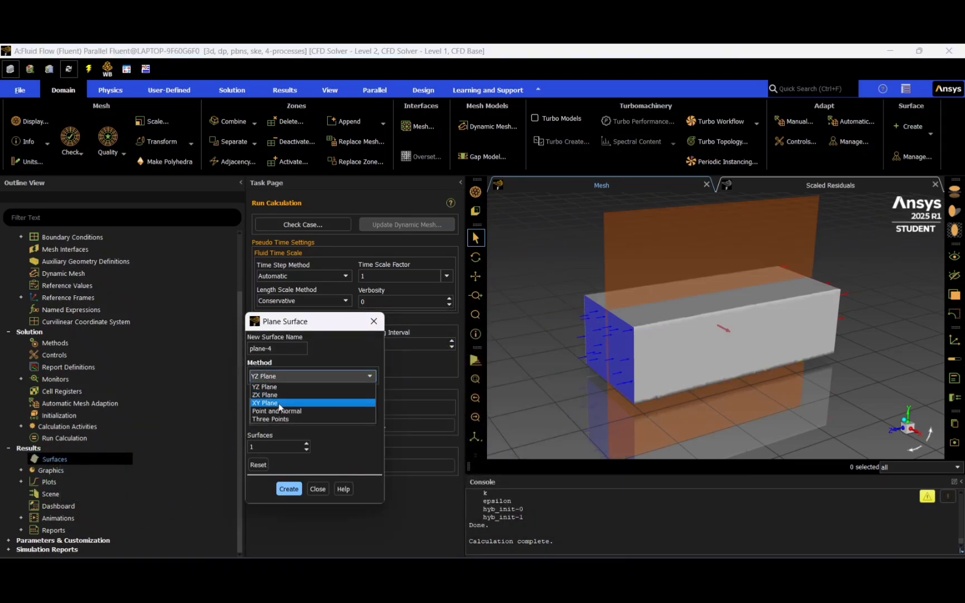
pyautogui.click(282, 395)
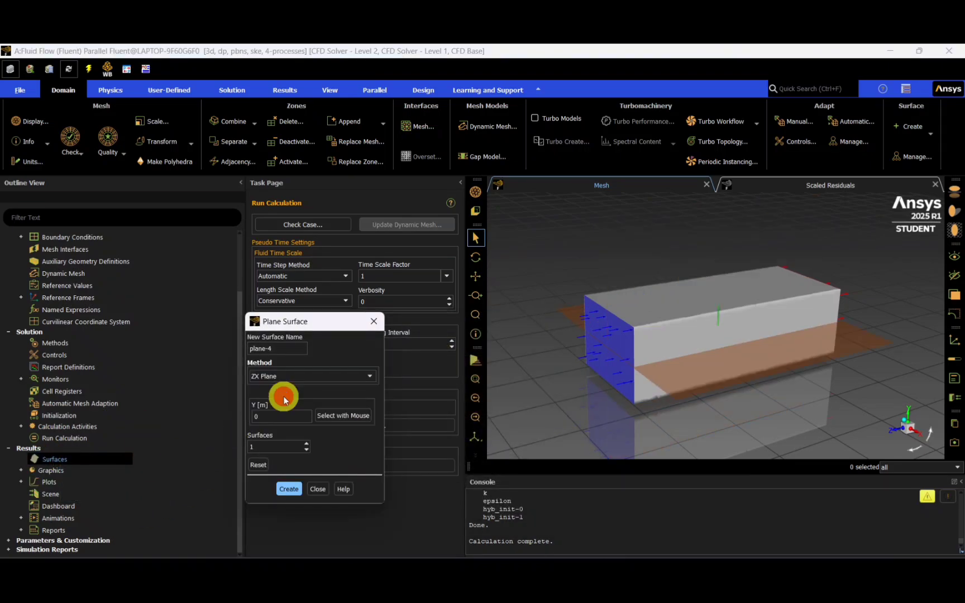
pyautogui.click(291, 490)
# Create a second plane surface using the XY Plane method at the preset Z position and finish plane creation.
pyautogui.click(321, 376)
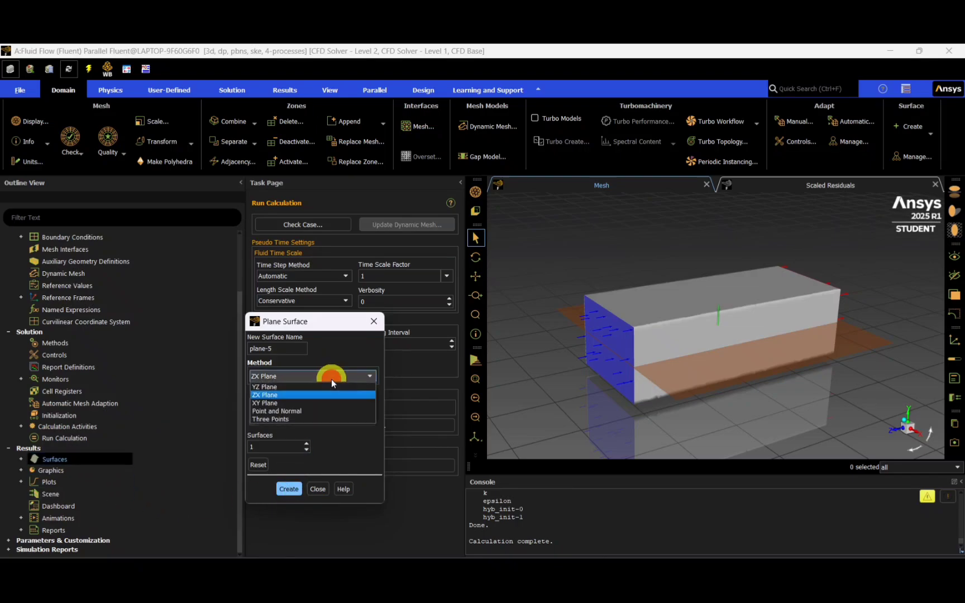
pyautogui.click(319, 384)
pyautogui.click(324, 379)
pyautogui.click(292, 404)
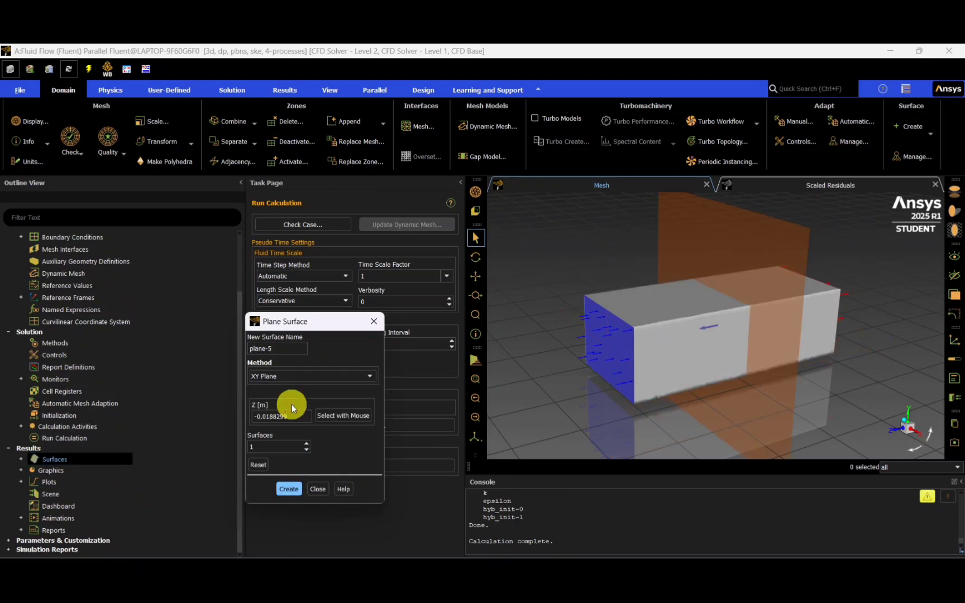
pyautogui.click(329, 491)
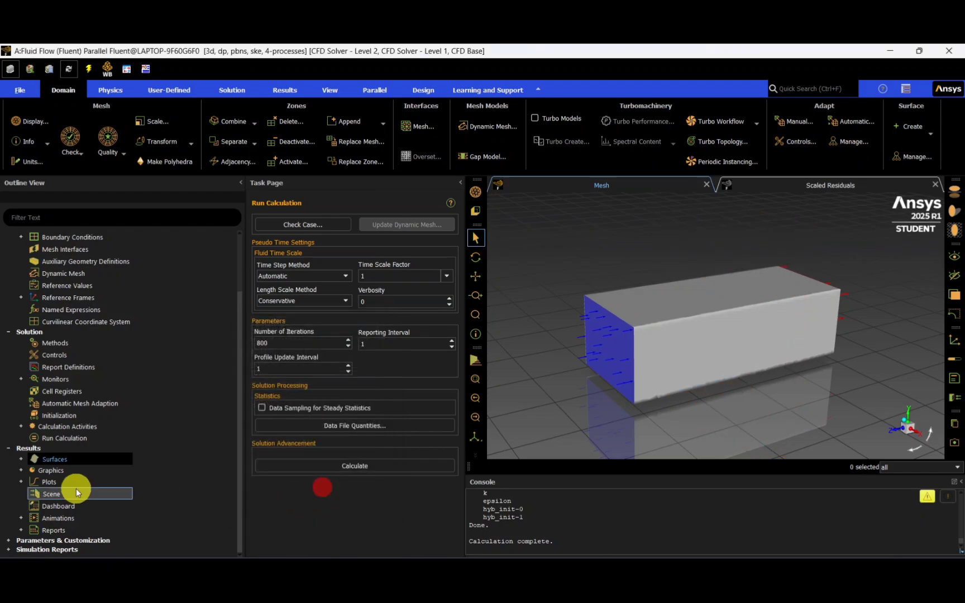
# Create a filled static pressure contour on the wall-fluid surface and display it on the two cylinders.
pyautogui.click(21, 470)
pyautogui.doubleClick(71, 497)
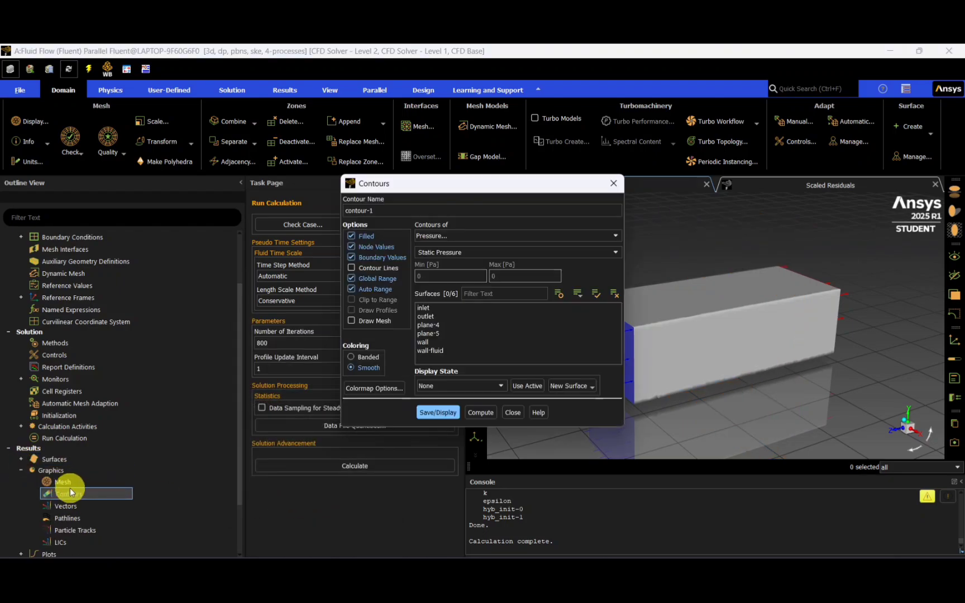
pyautogui.moveTo(422, 190); pyautogui.dragTo(146, 171)
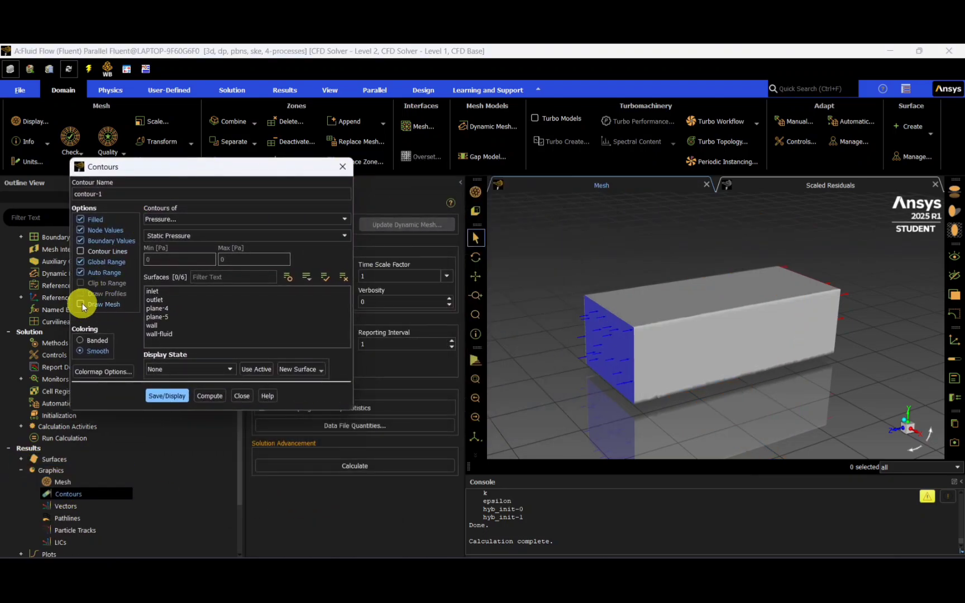
pyautogui.click(156, 334)
pyautogui.click(171, 396)
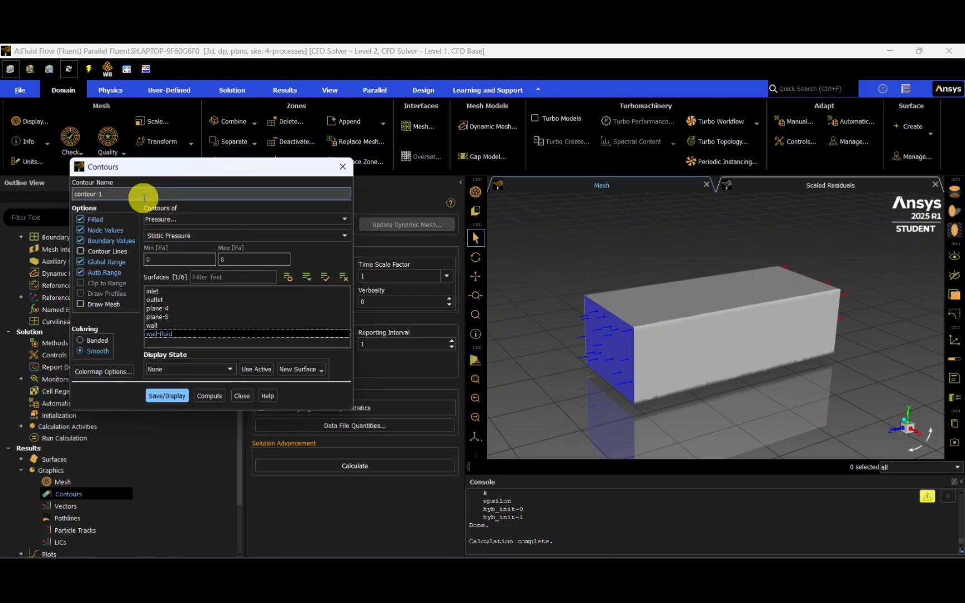
pyautogui.click(167, 396)
pyautogui.moveTo(776, 367); pyautogui.dragTo(782, 360)
# Change the contour variable to velocity magnitude and redisplay it on the wall-fluid surface.
pyautogui.click(201, 224)
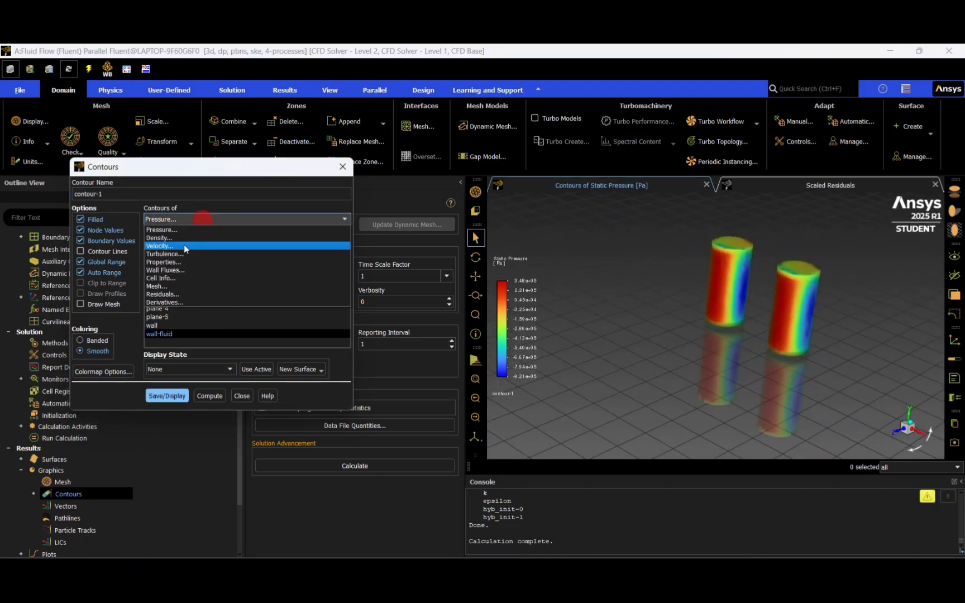
pyautogui.click(183, 244)
pyautogui.click(171, 399)
pyautogui.moveTo(587, 386); pyautogui.dragTo(800, 343)
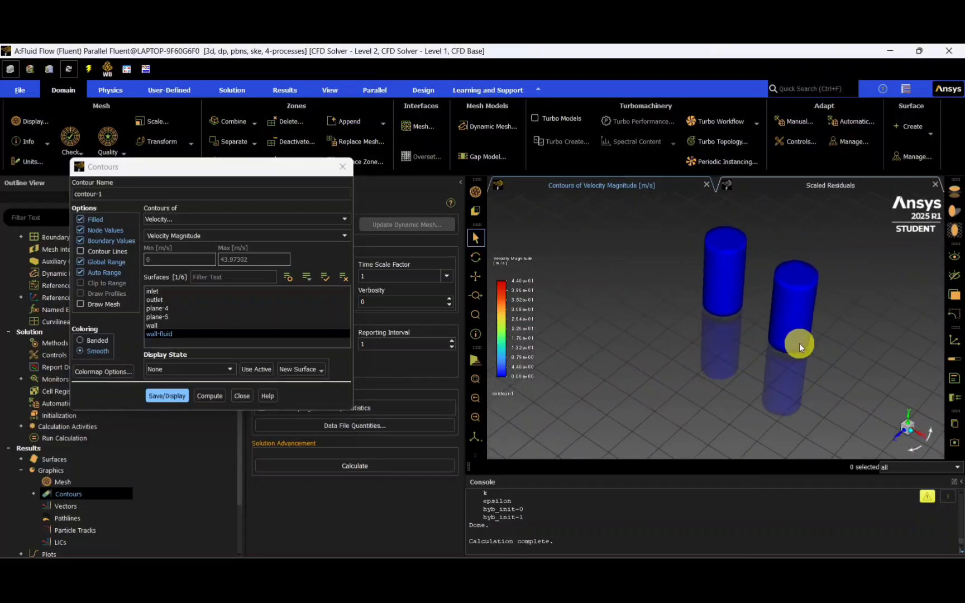
# Enable mesh drawing for the contour and display the mesh faces of wall-fluid only.
pyautogui.click(81, 304)
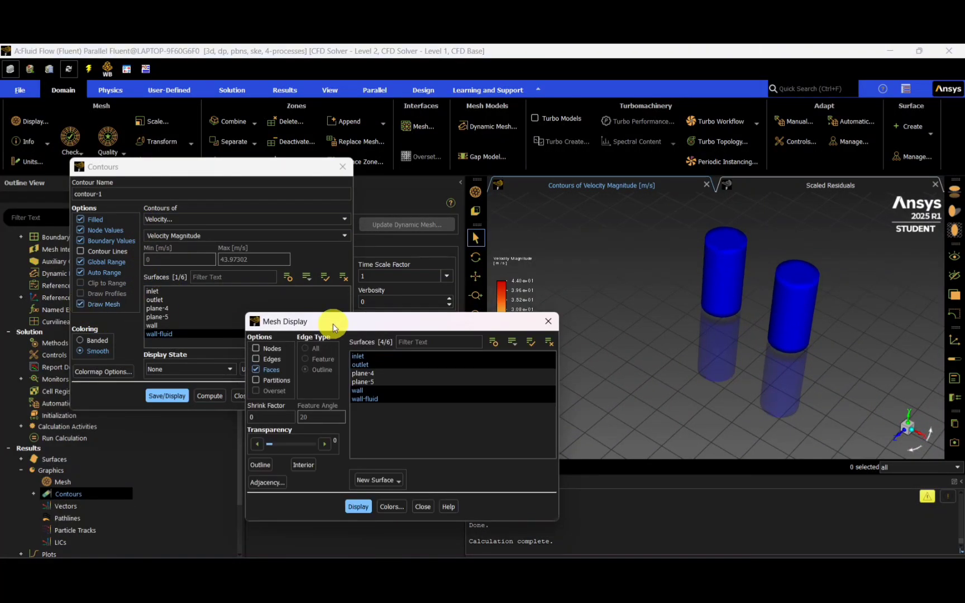
pyautogui.moveTo(334, 324); pyautogui.dragTo(216, 248)
pyautogui.click(430, 265)
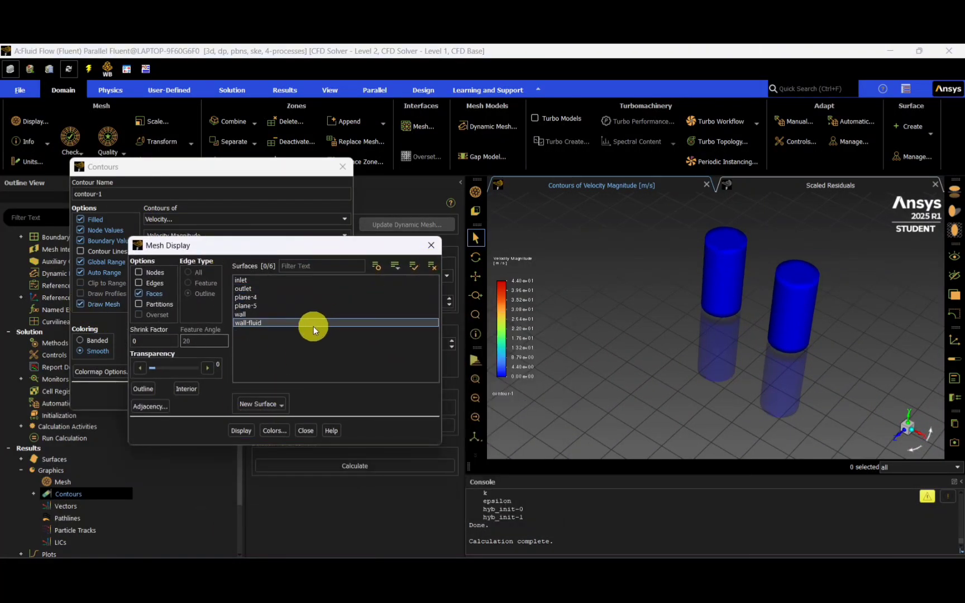
pyautogui.click(250, 322)
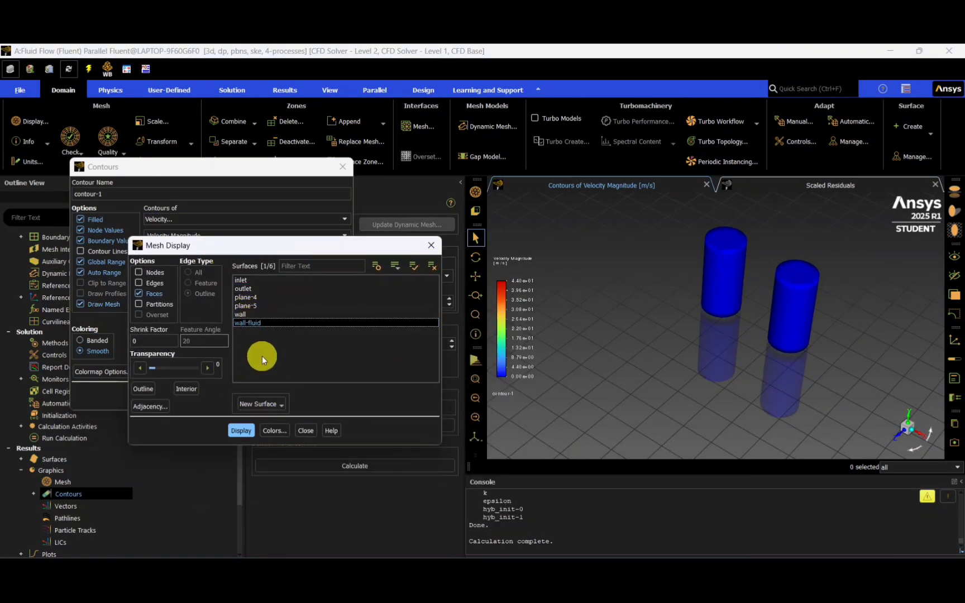
pyautogui.click(241, 431)
pyautogui.click(305, 431)
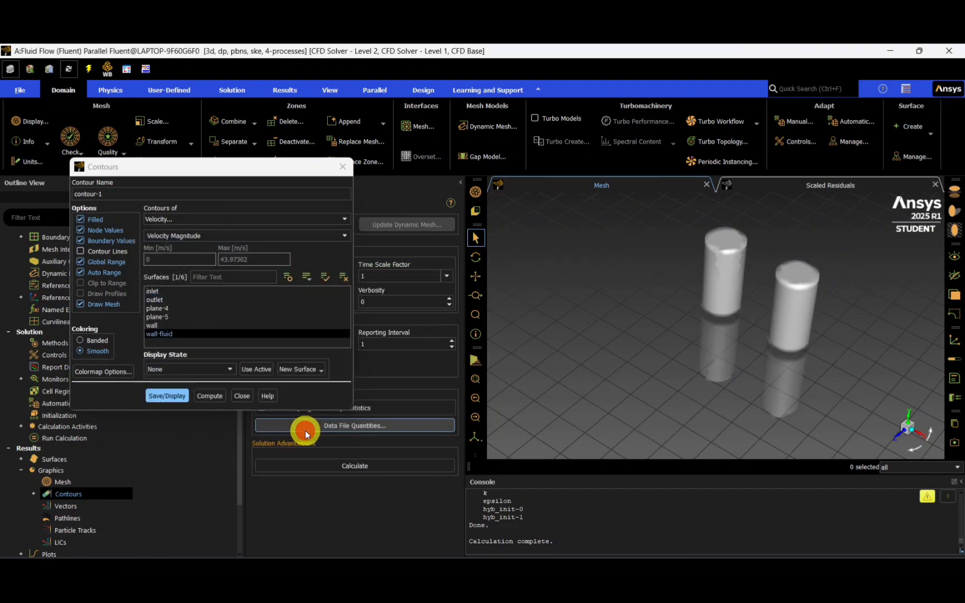
# Add plane-4 to the contour surfaces and display the velocity magnitude on it around the cylinders.
pyautogui.click(187, 309)
pyautogui.click(171, 395)
pyautogui.moveTo(767, 306); pyautogui.dragTo(711, 300)
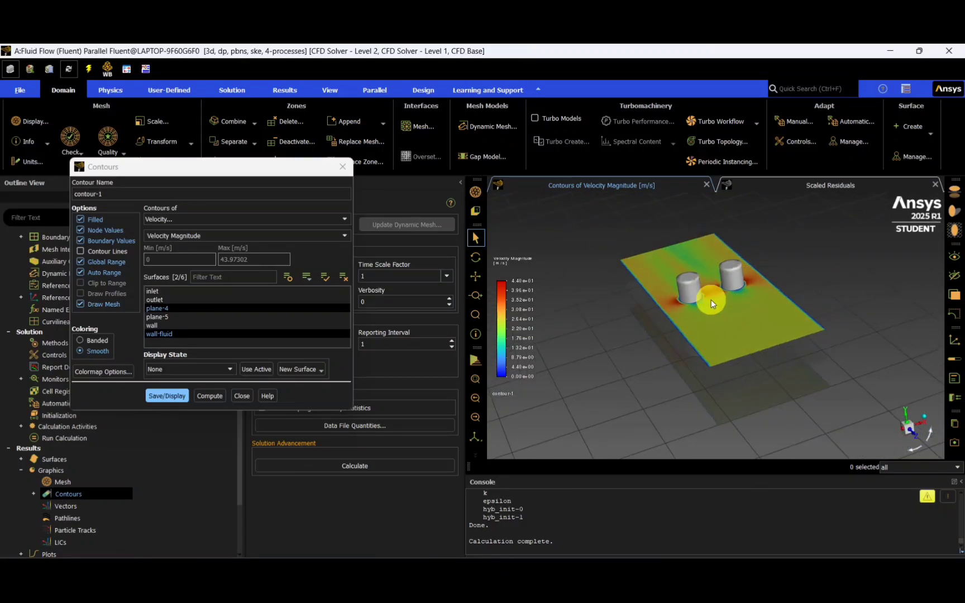
pyautogui.click(235, 396)
# Add plane-5 to the velocity contour, display and inspect both planes, and finish the contour setup.
pyautogui.click(174, 316)
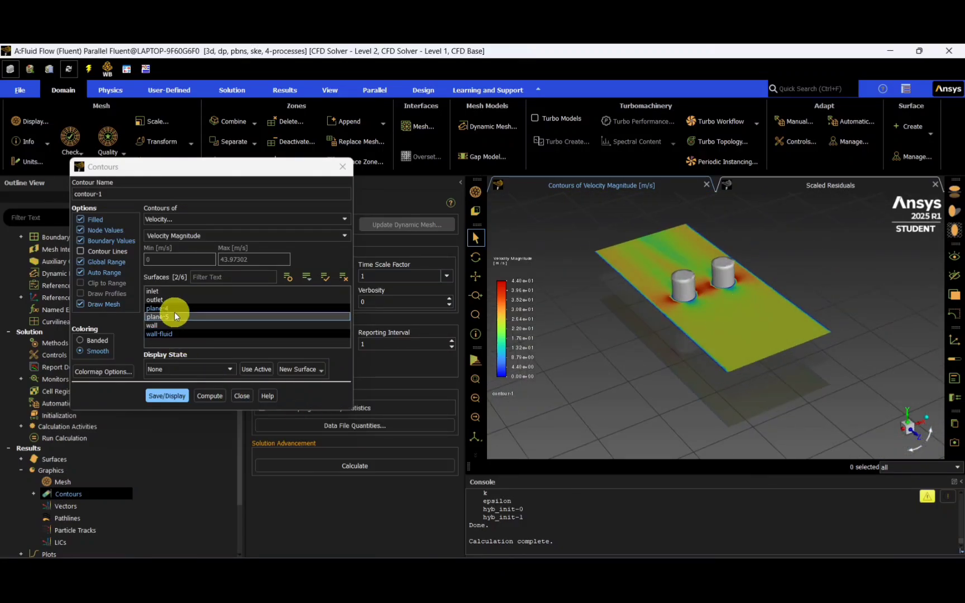
pyautogui.click(173, 396)
pyautogui.moveTo(688, 291)
pyautogui.mouseDown()
pyautogui.moveTo(662, 362)
pyautogui.moveTo(730, 344)
pyautogui.moveTo(653, 380)
pyautogui.mouseUp()
pyautogui.click(241, 396)
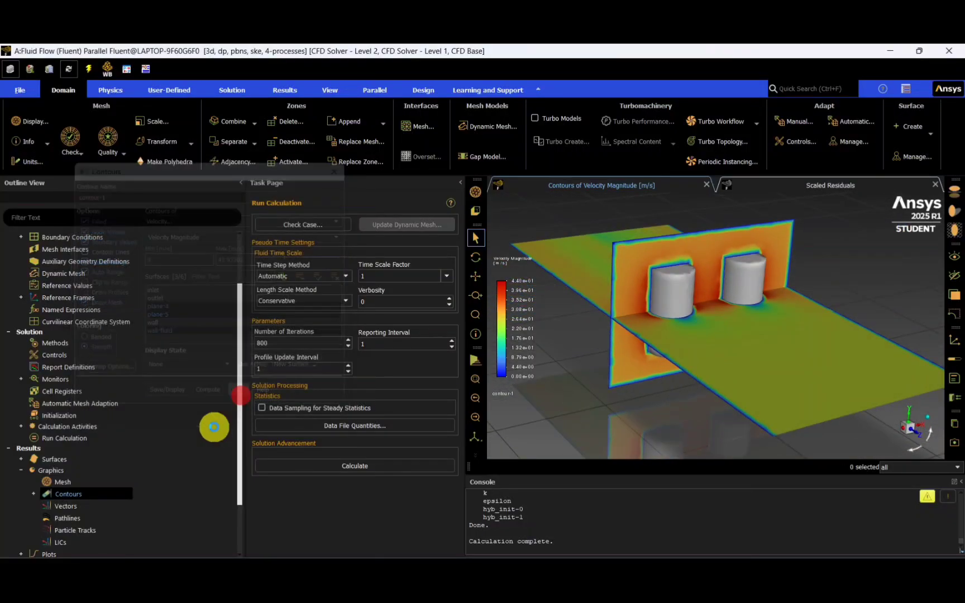
# Start a velocity vector plot with mesh drawing enabled and display the wall-fluid mesh faces.
pyautogui.doubleClick(63, 506)
pyautogui.moveTo(451, 171); pyautogui.dragTo(203, 174)
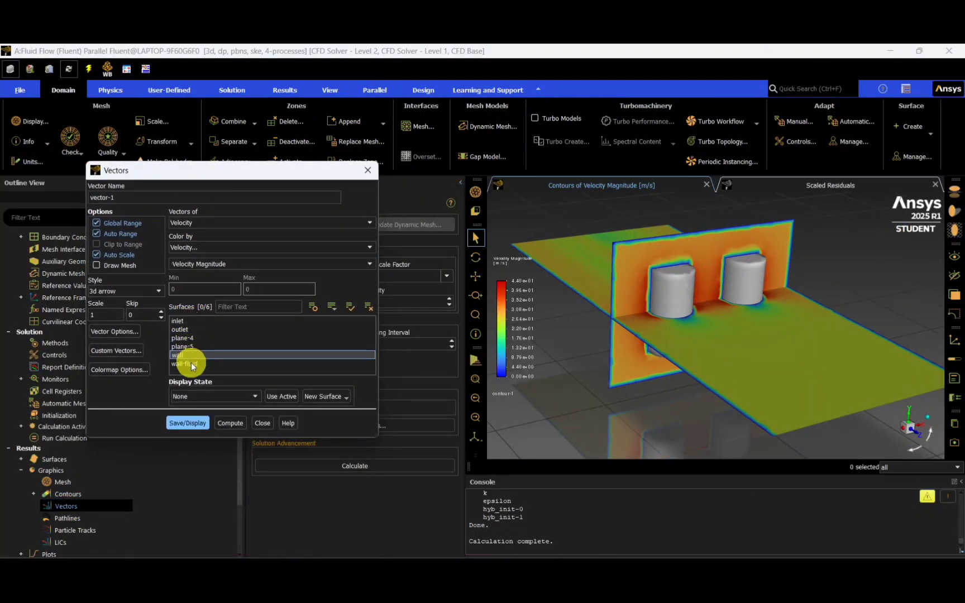
pyautogui.click(96, 265)
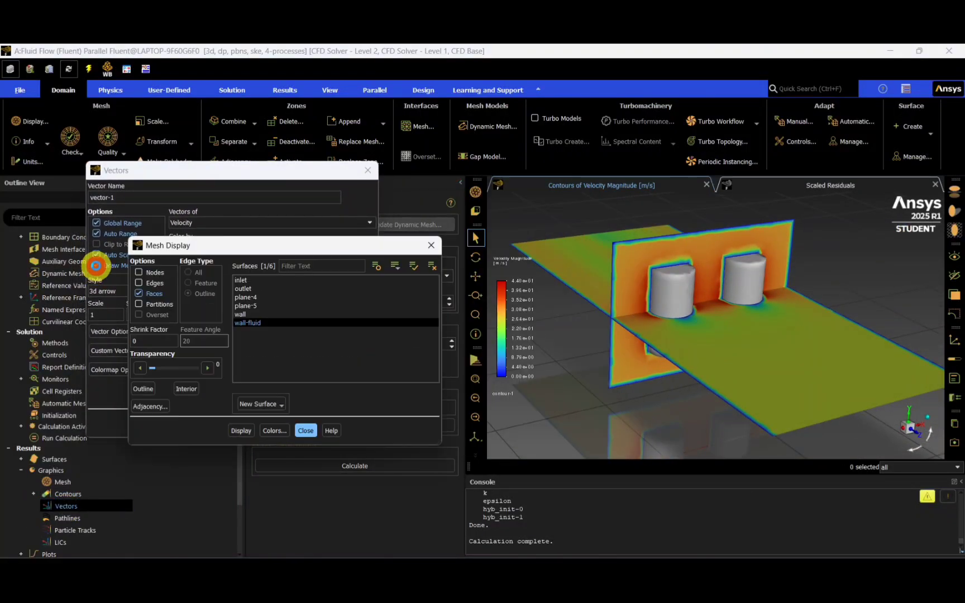
pyautogui.click(242, 430)
pyautogui.click(306, 430)
# Select only plane-4 for the vector plot and display the velocity vectors colored by velocity magnitude.
pyautogui.click(198, 364)
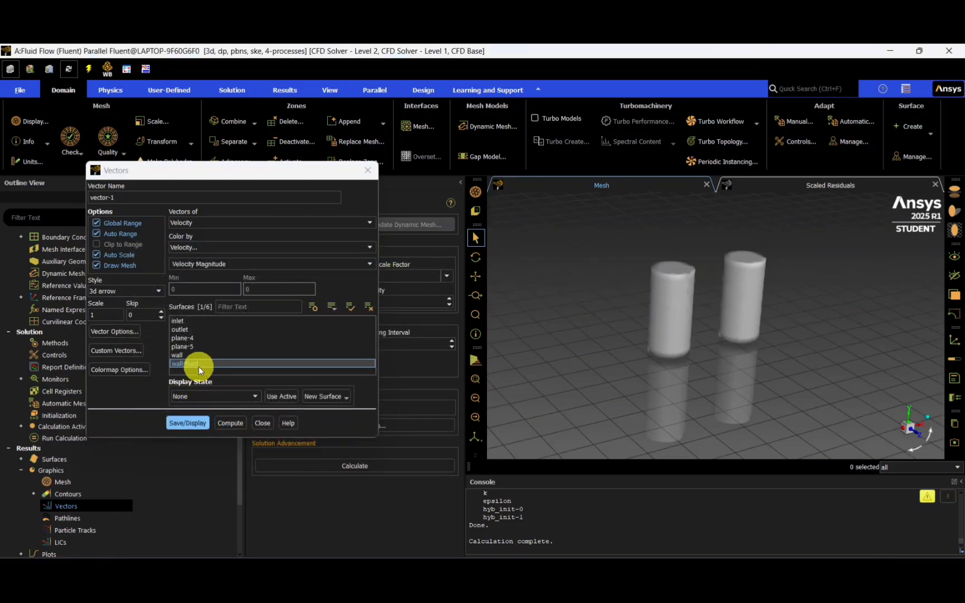
pyautogui.click(204, 339)
pyautogui.click(198, 423)
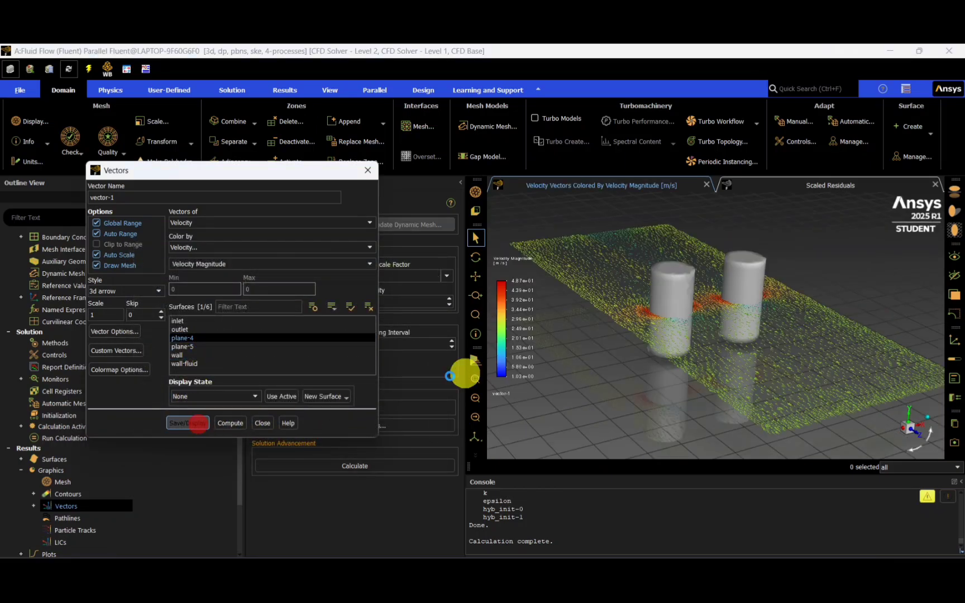
pyautogui.moveTo(650, 313); pyautogui.dragTo(614, 345, button='middle')
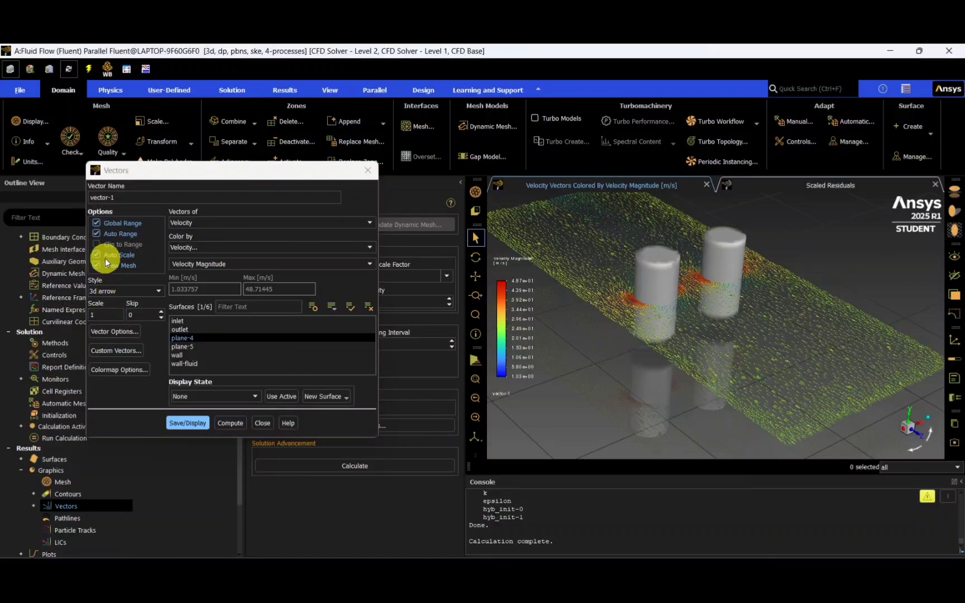
# Keep velocity as the vector and color variable, set the vector scale to 3, and redisplay the vectors.
pyautogui.click(272, 223)
pyautogui.click(272, 231)
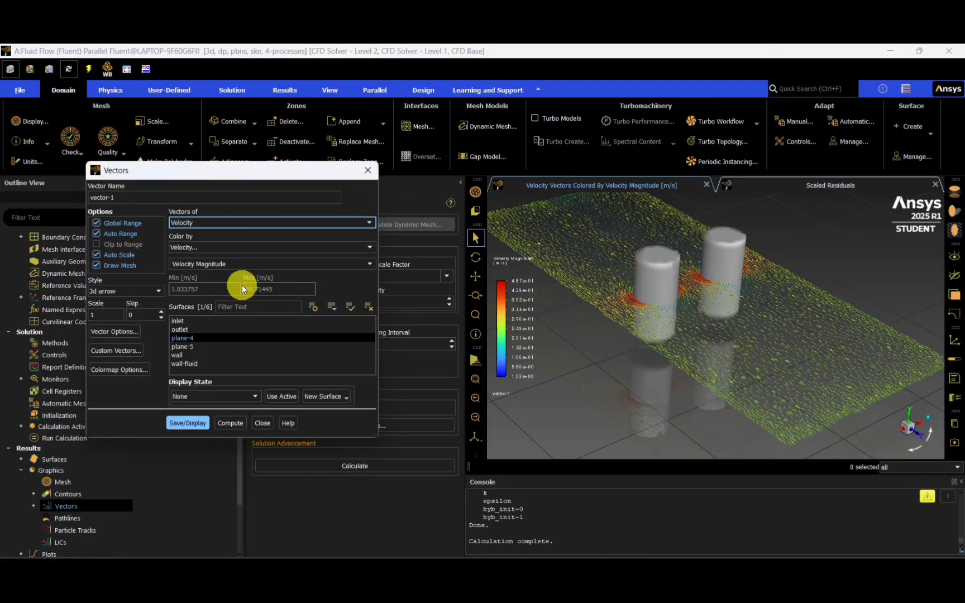
pyautogui.click(227, 248)
pyautogui.click(229, 247)
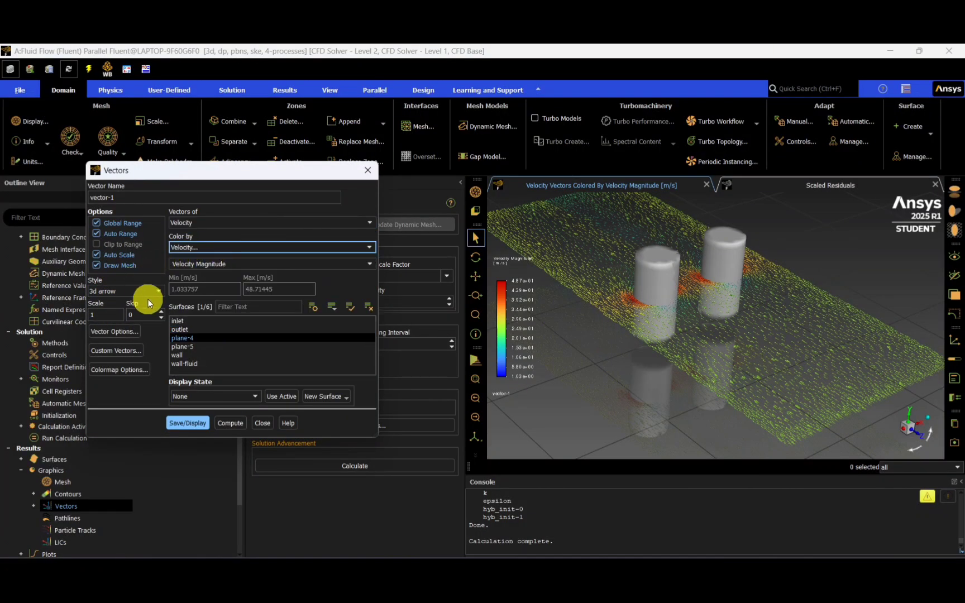
pyautogui.click(103, 321)
pyautogui.write('3')
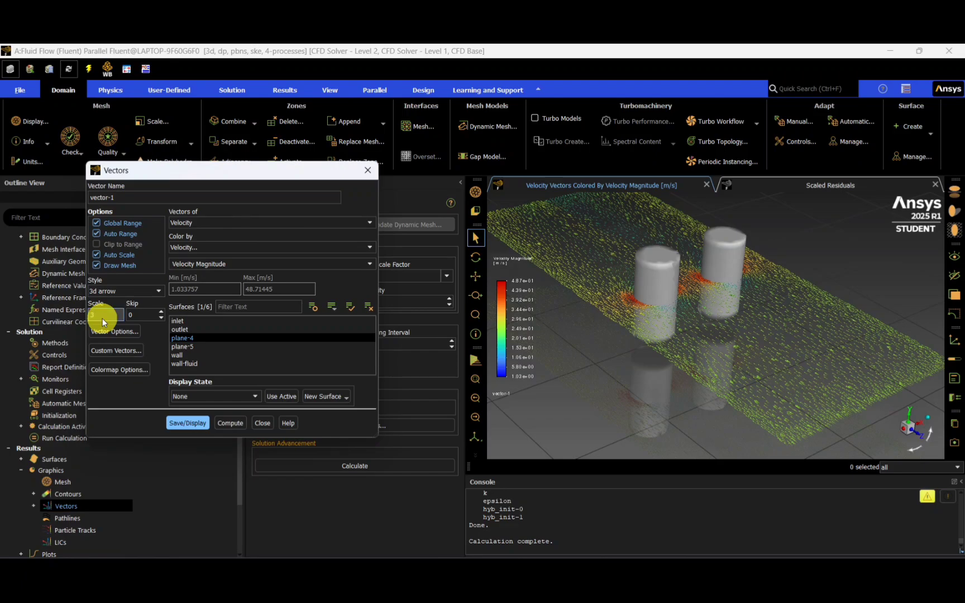
pyautogui.click(188, 423)
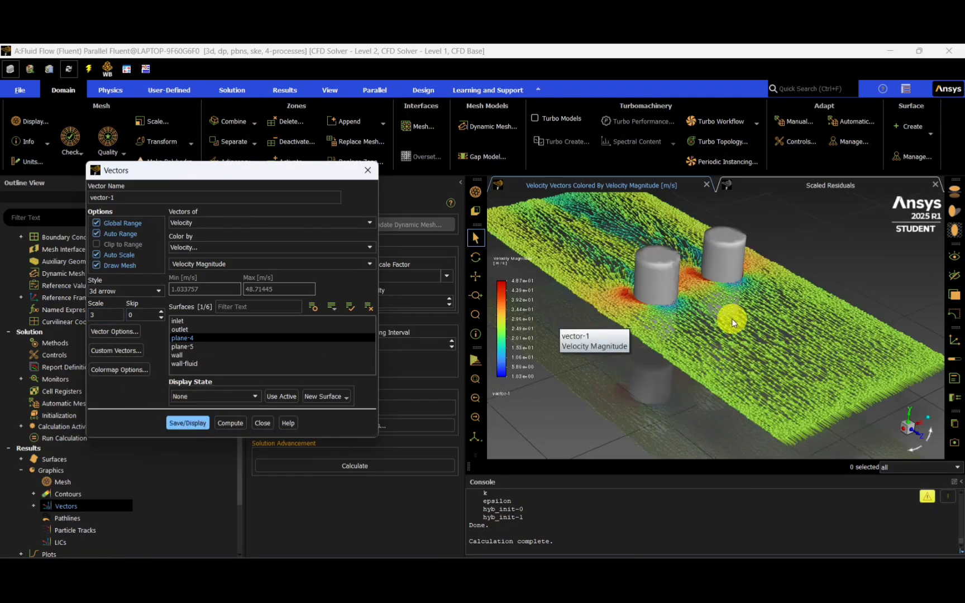
# Add wall-fluid to the vector surfaces, display the vectors around the cylinders, and finish the vector setup.
pyautogui.click(193, 363)
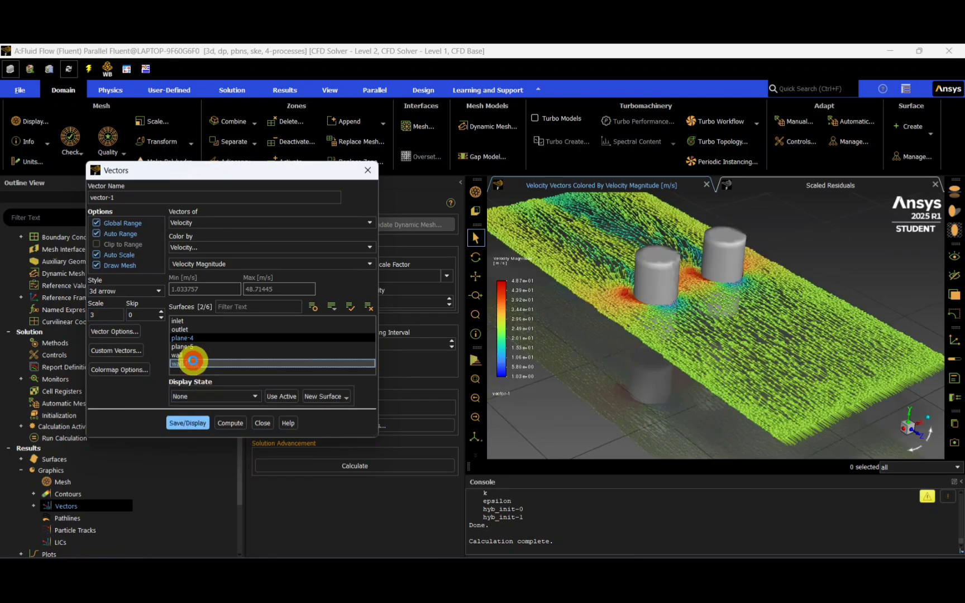
pyautogui.click(188, 423)
pyautogui.moveTo(642, 330); pyautogui.dragTo(692, 358)
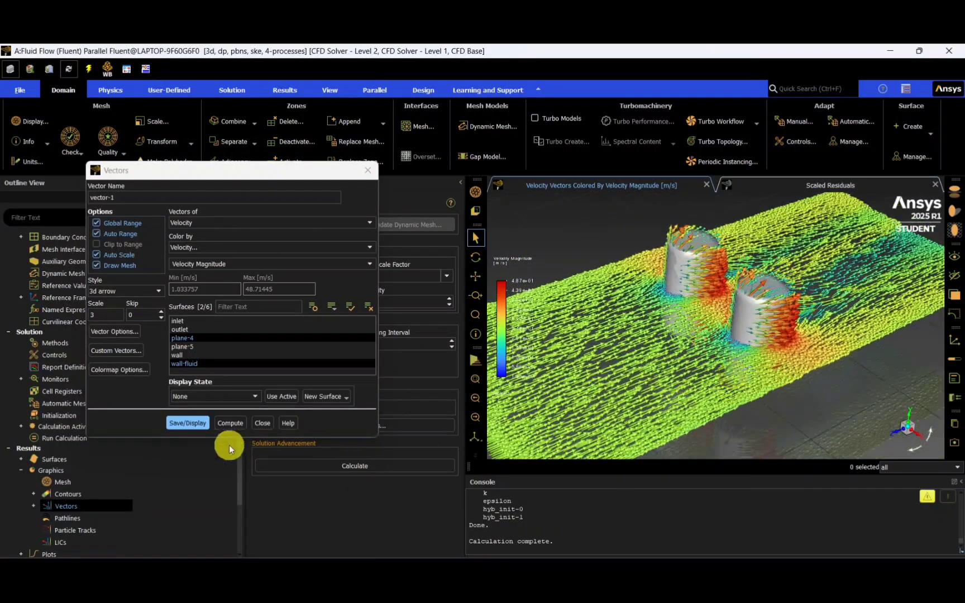
pyautogui.click(263, 423)
# Start a pathlines plot with mesh drawing enabled and display the wall-fluid mesh faces.
pyautogui.scroll(-3, 80, 518)
pyautogui.doubleClick(72, 482)
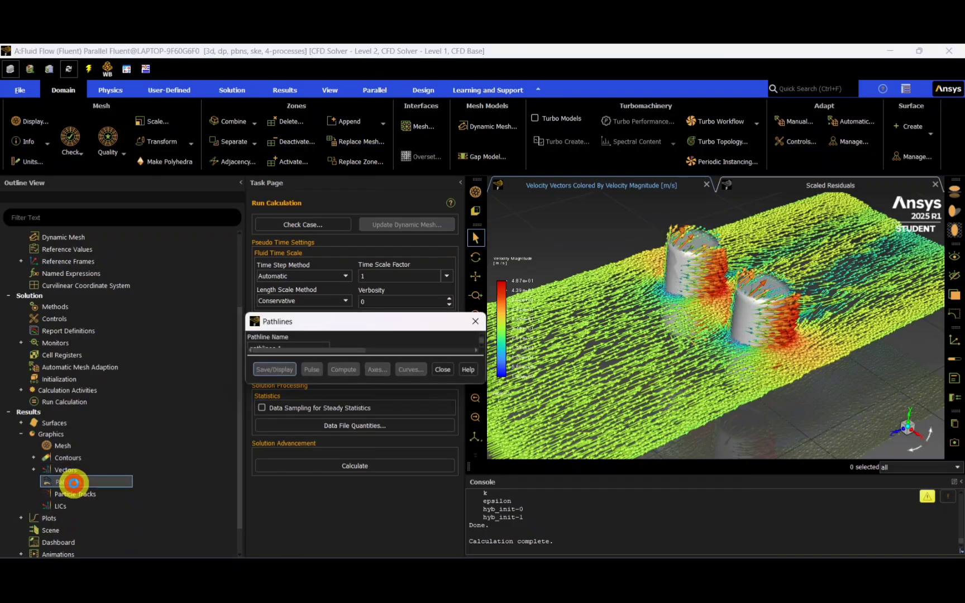
pyautogui.moveTo(416, 189); pyautogui.dragTo(161, 167)
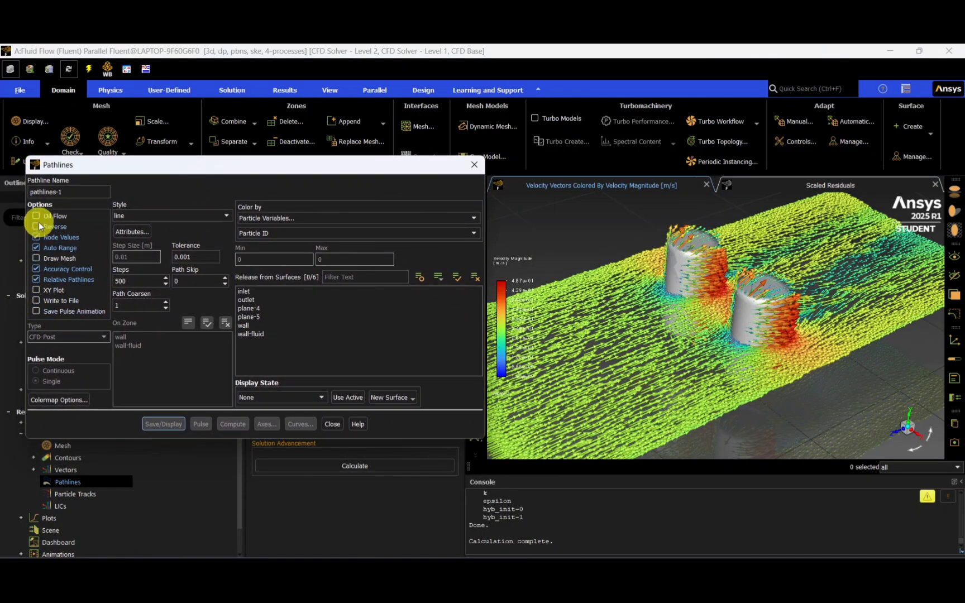
pyautogui.click(37, 258)
pyautogui.click(242, 423)
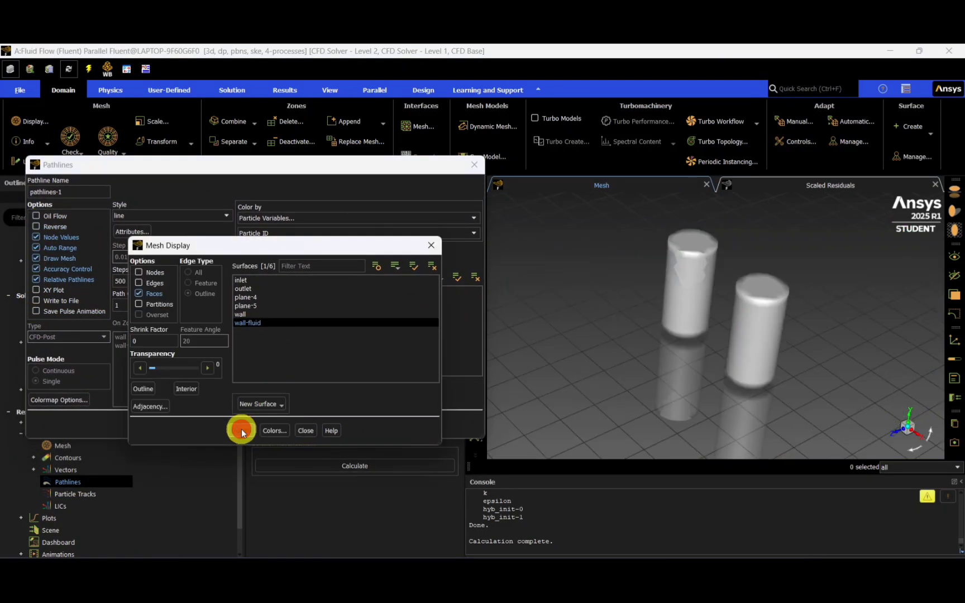
pyautogui.click(306, 430)
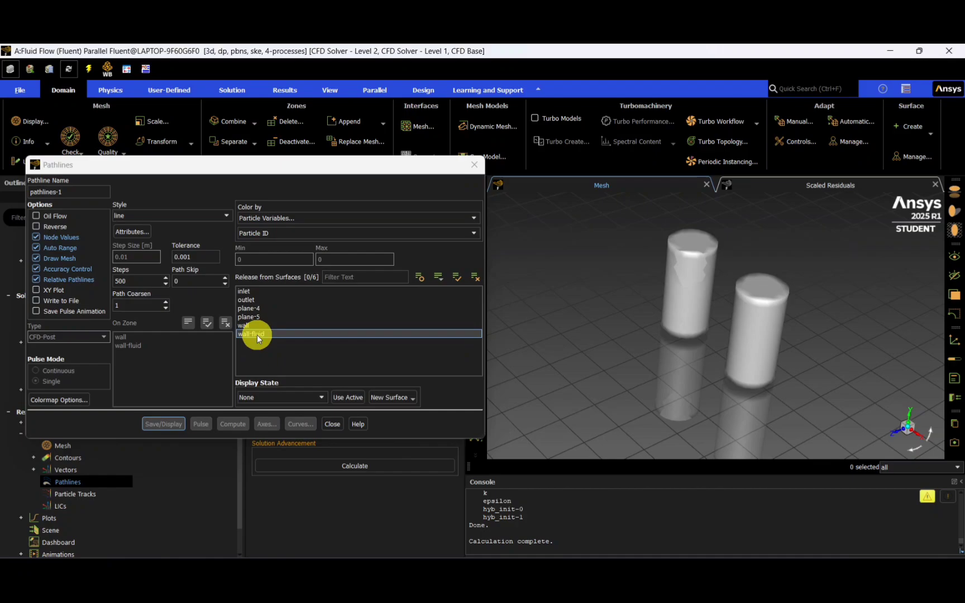
# Release the pathlines from plane-4, display them, and redisplay them with a path skip of 10.
pyautogui.click(257, 308)
pyautogui.click(172, 424)
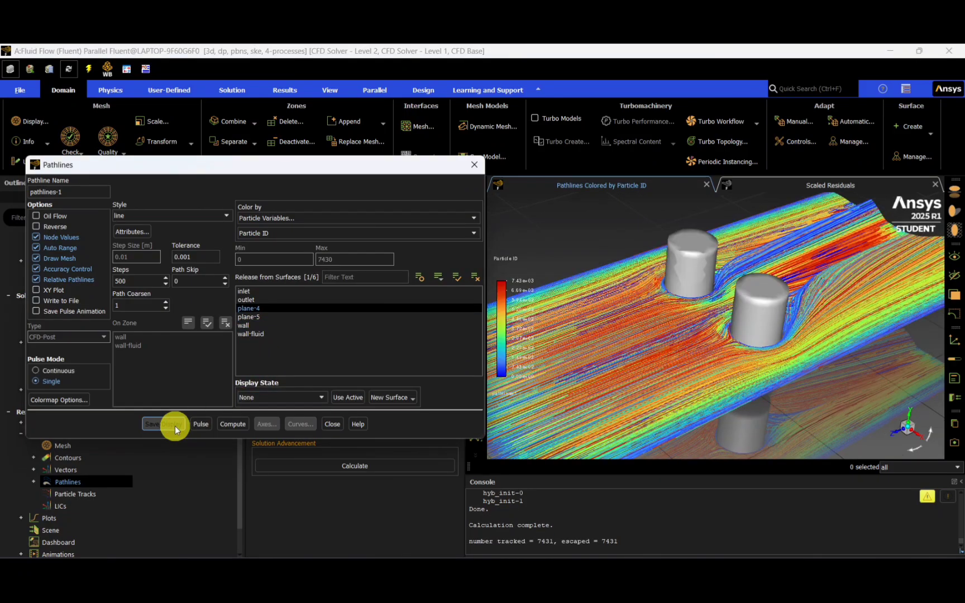
pyautogui.click(225, 278)
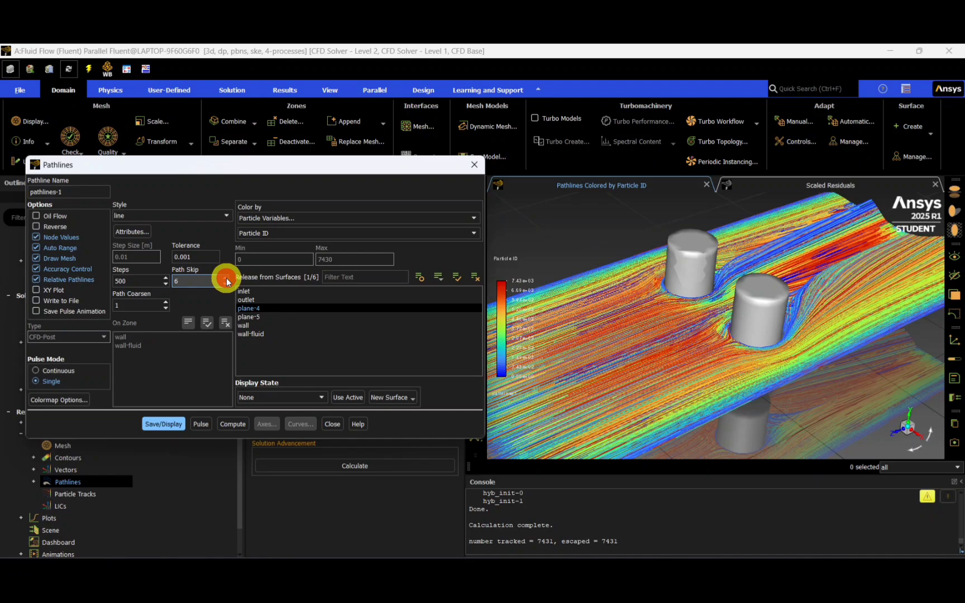
pyautogui.click(168, 424)
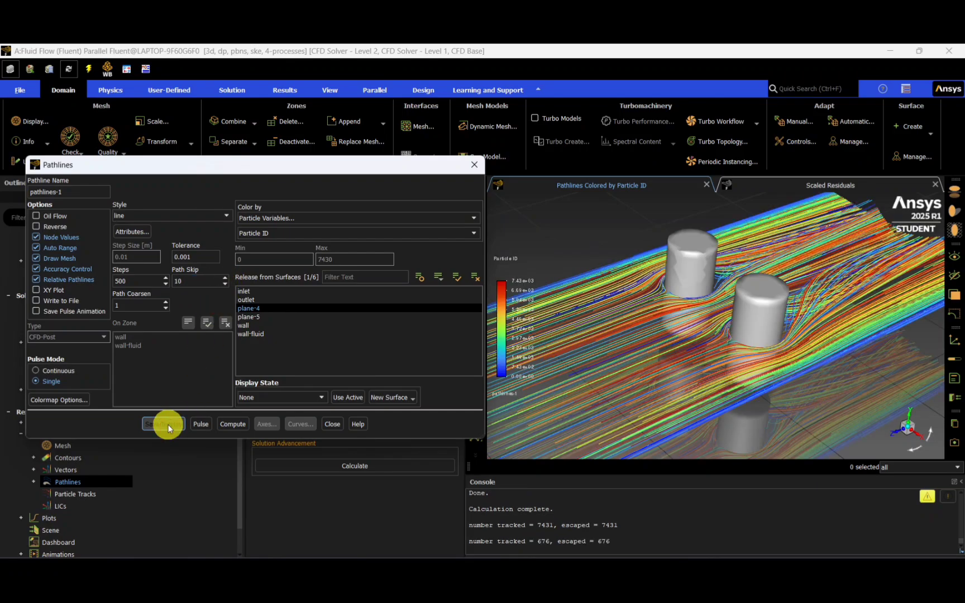
# Color the pathlines by velocity magnitude, add wall-fluid to the release surfaces, and display them.
pyautogui.click(297, 234)
pyautogui.click(297, 233)
pyautogui.click(310, 217)
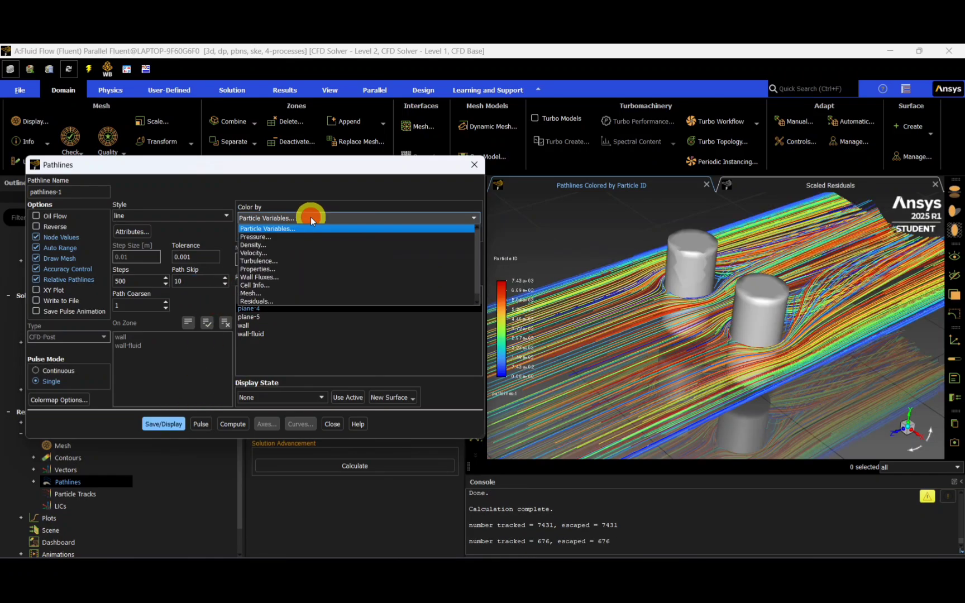
pyautogui.click(251, 253)
pyautogui.click(257, 334)
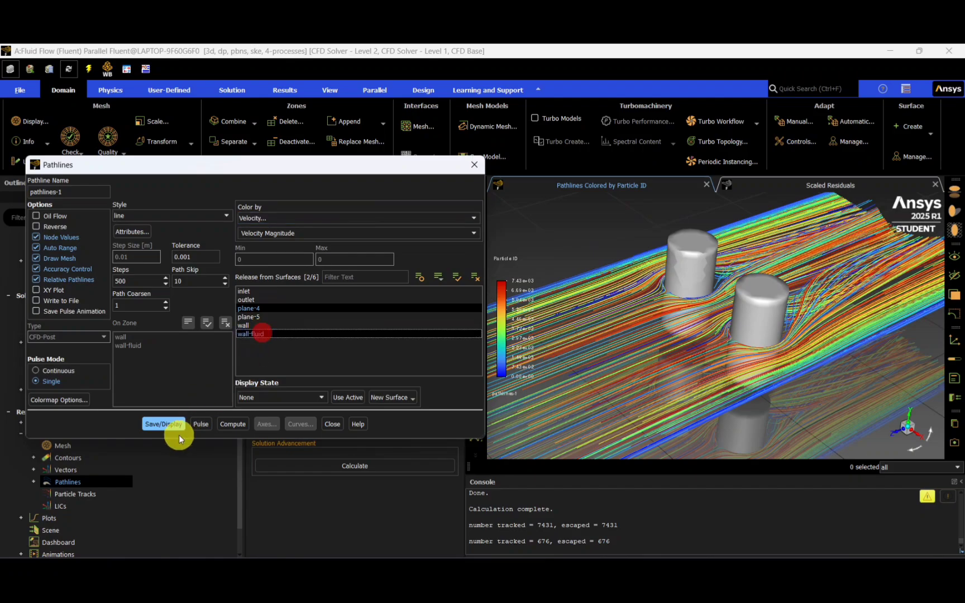
pyautogui.click(164, 424)
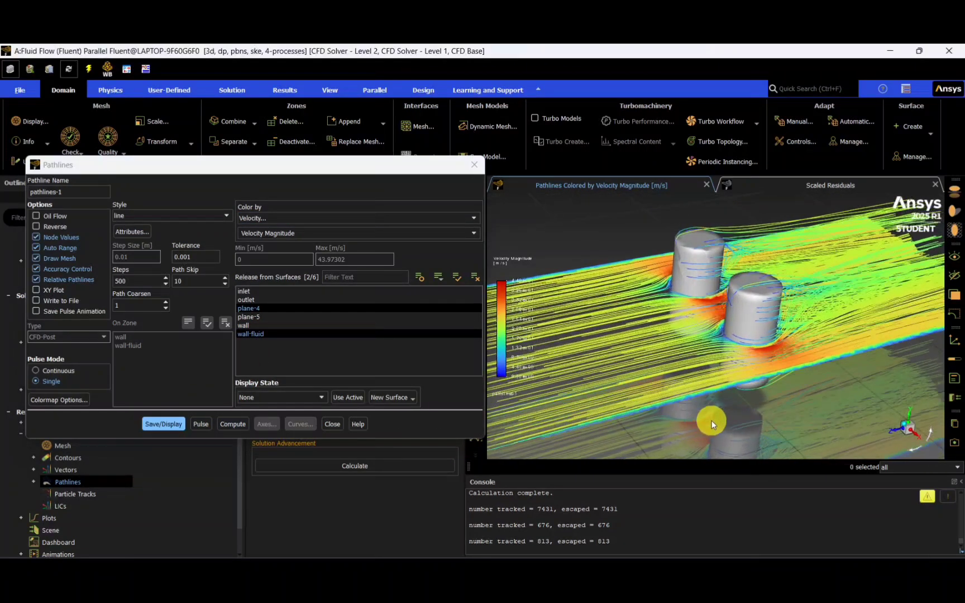
# Display the pathlines with a path skip of 15, and redisplay them with a path skip of 5.
pyautogui.click(225, 278)
pyautogui.click(156, 423)
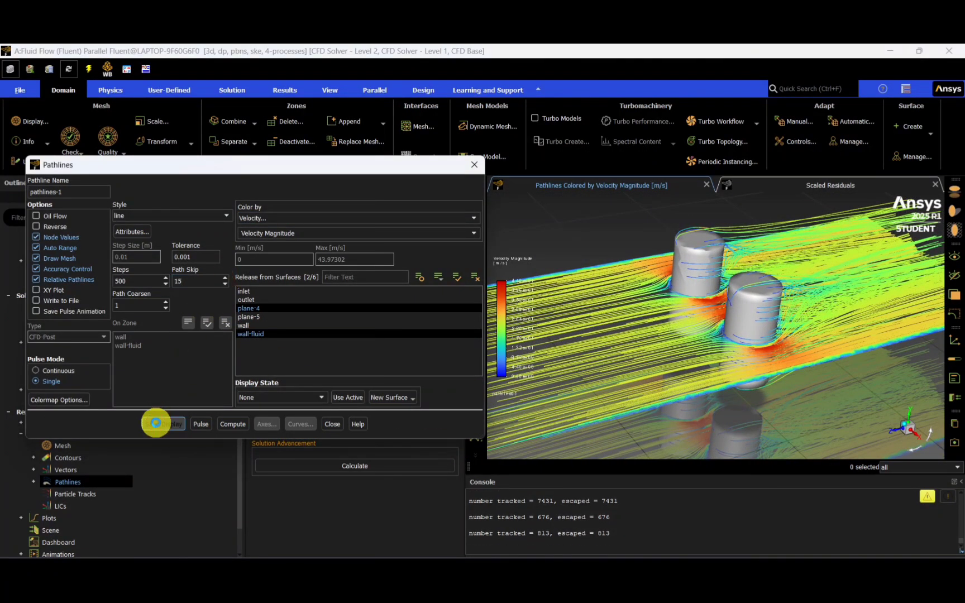
pyautogui.click(225, 284)
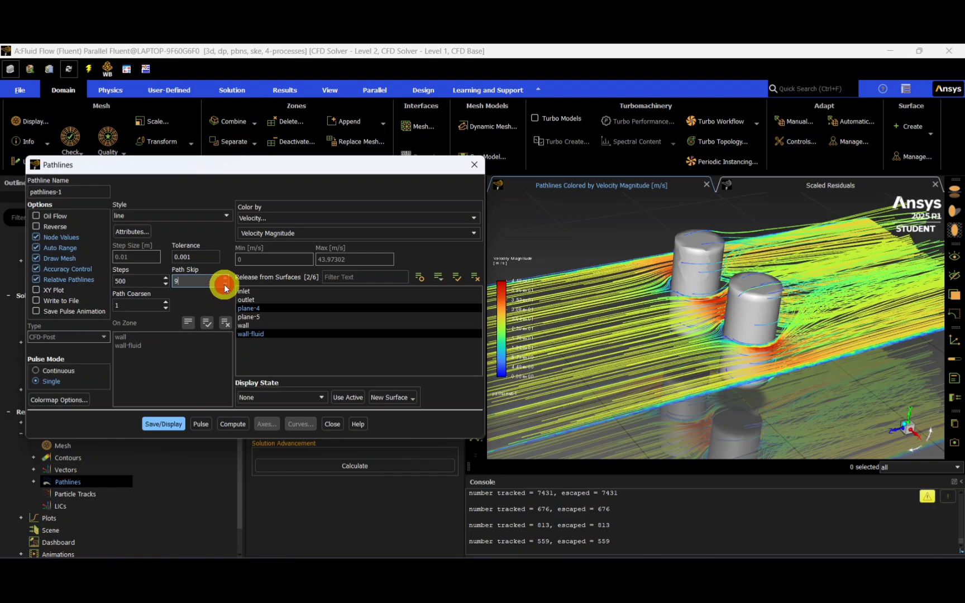
pyautogui.click(225, 284)
pyautogui.click(168, 424)
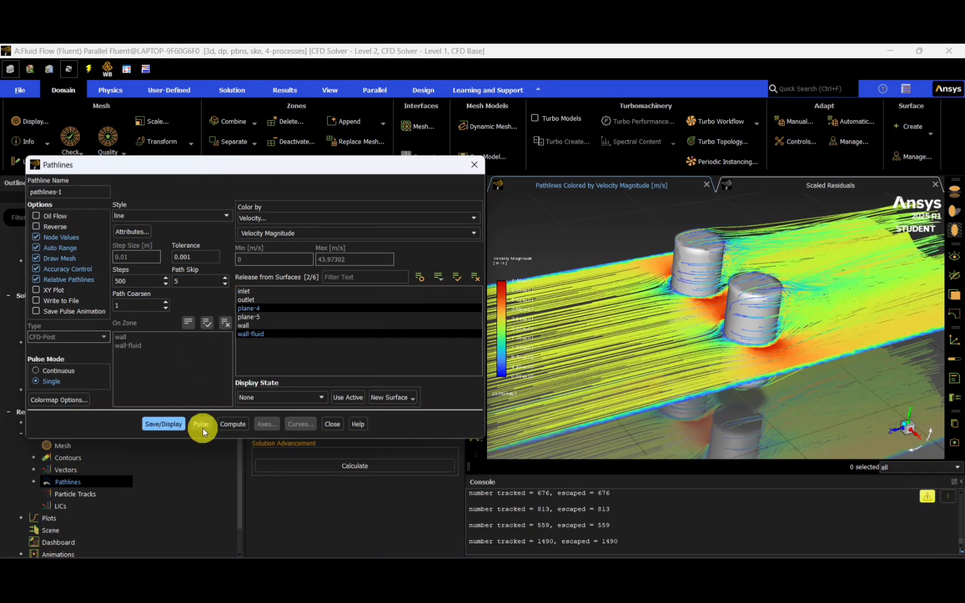
# Play the single-pulse animation of the pathlines around the cylinders and stop it.
pyautogui.click(200, 424)
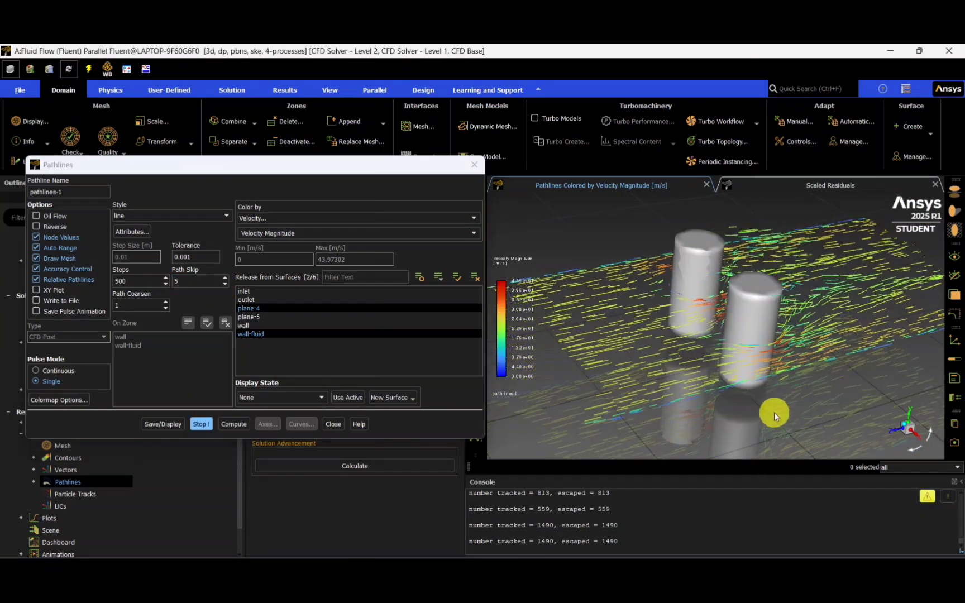
pyautogui.moveTo(771, 409); pyautogui.dragTo(744, 447)
pyautogui.click(200, 424)
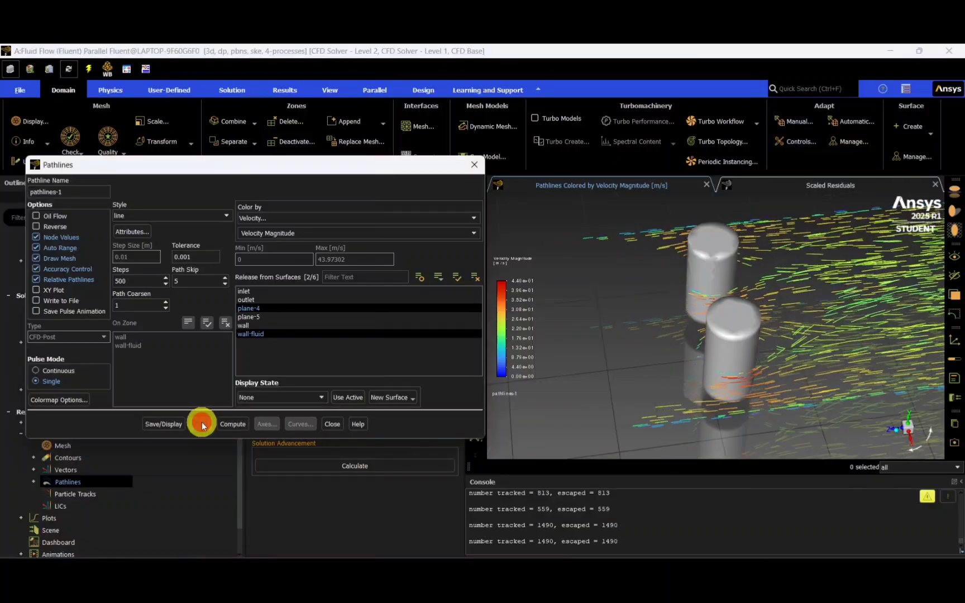
# Set the path skip to 0 and play the pathline pulse animation around the cylinders again.
pyautogui.click(225, 284)
pyautogui.click(200, 424)
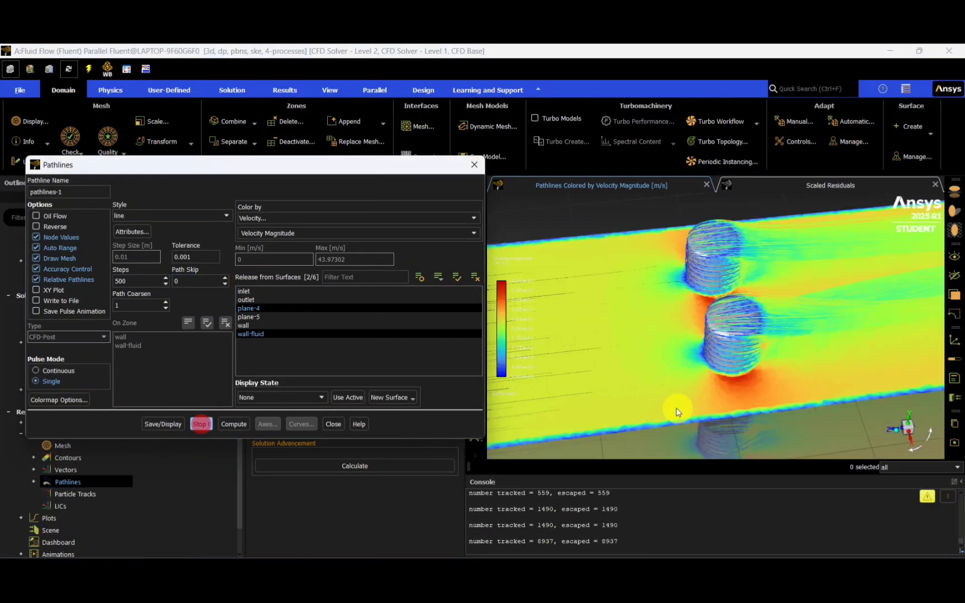
pyautogui.moveTo(736, 442); pyautogui.dragTo(711, 403)
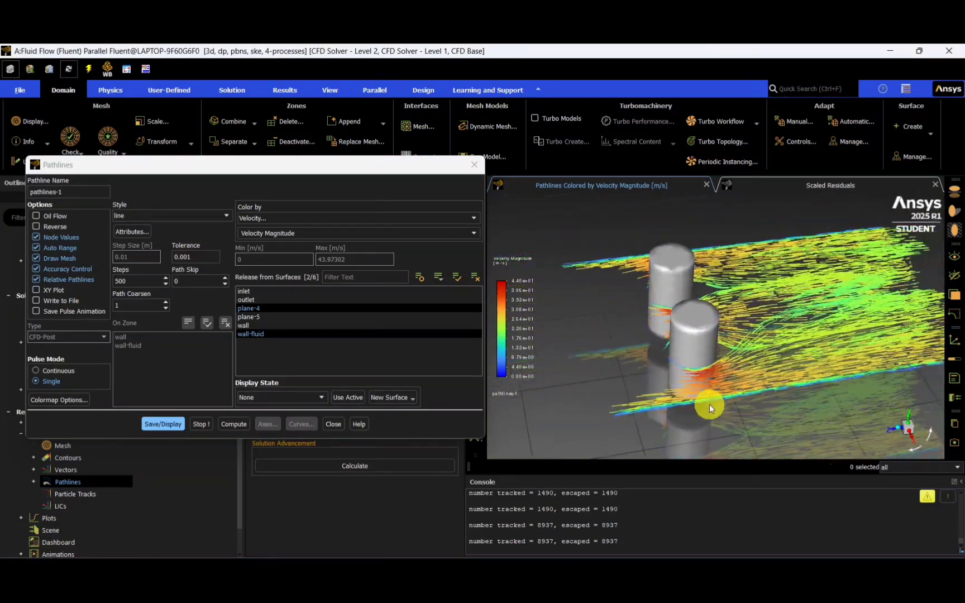